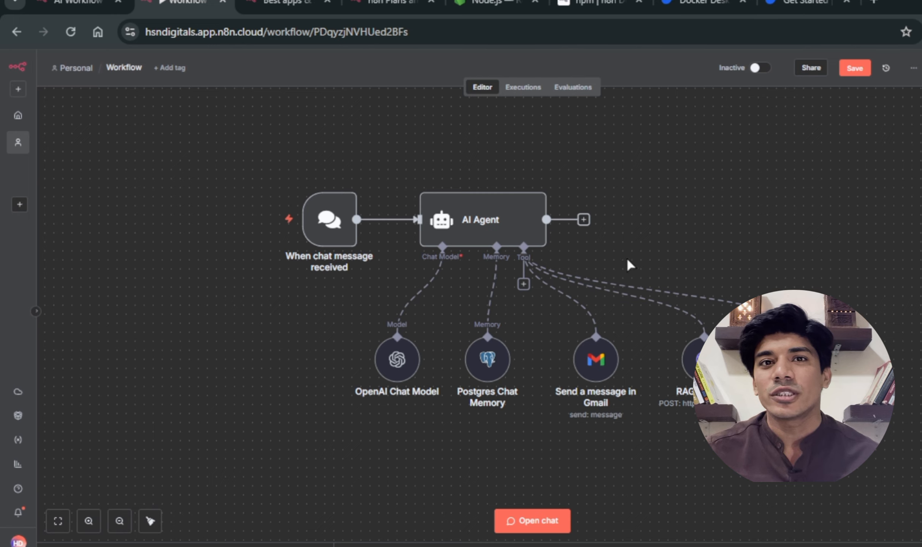
# Step: Review the n8n integrations and pricing pages, the Node.js site, and the n8n npm installation documentation
pyautogui.click(294, 5)
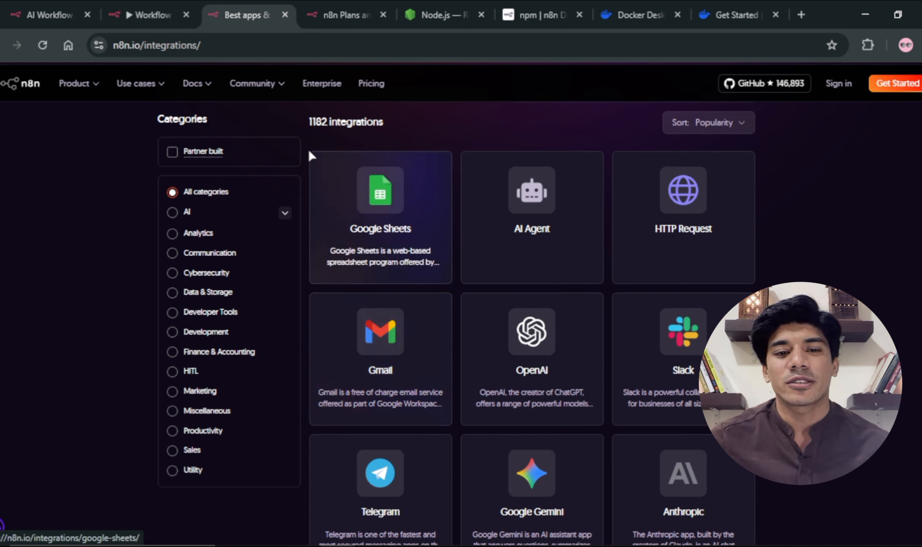
pyautogui.moveTo(201, 93)
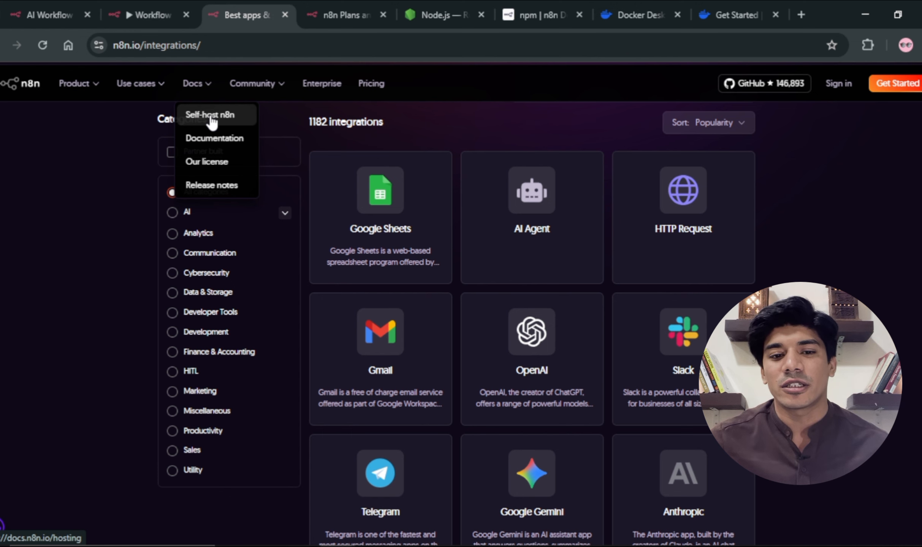
pyautogui.click(315, 14)
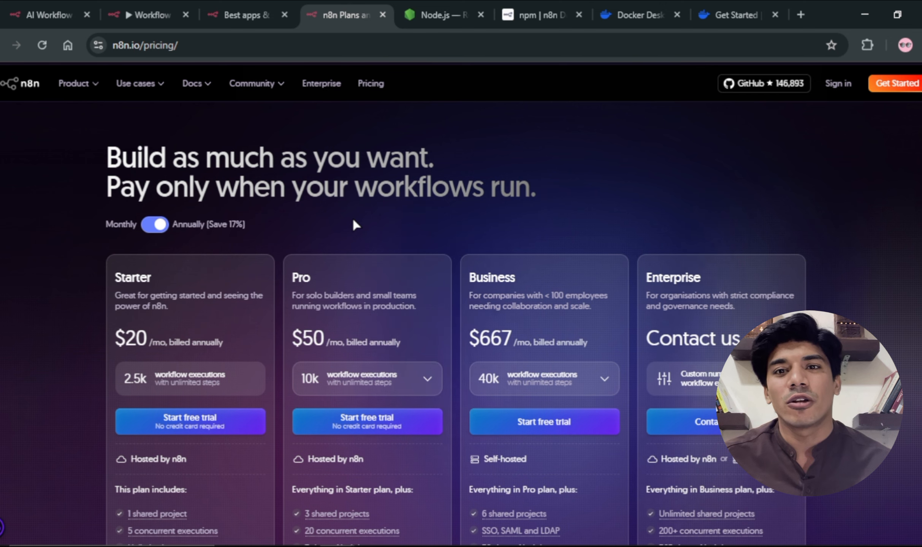
pyautogui.click(436, 18)
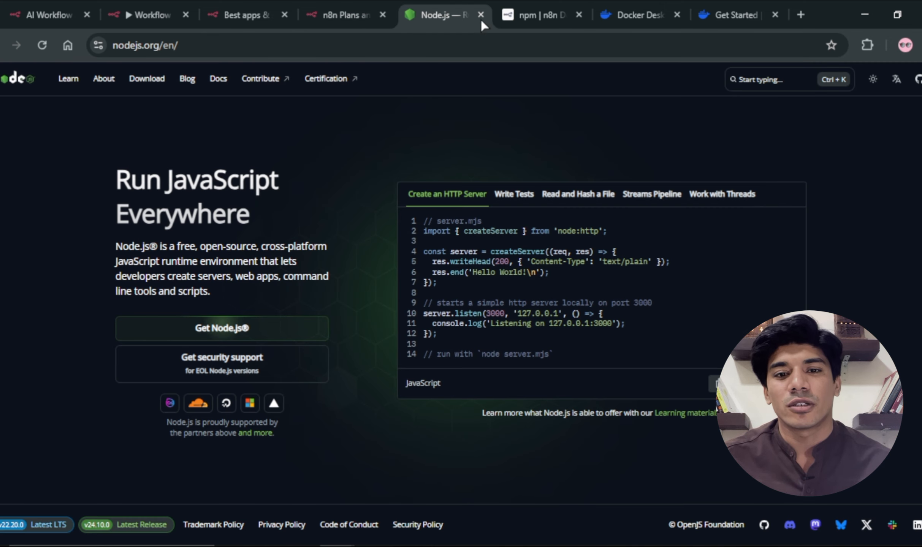
pyautogui.click(516, 15)
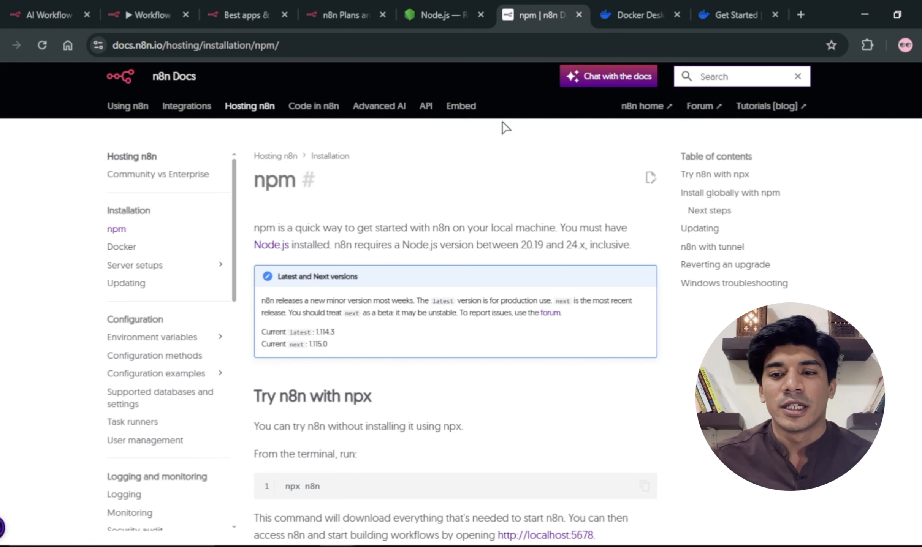
# Step: Download the Docker Desktop installer for Windows – AMD64 from Docker's Get Started page
pyautogui.click(650, 17)
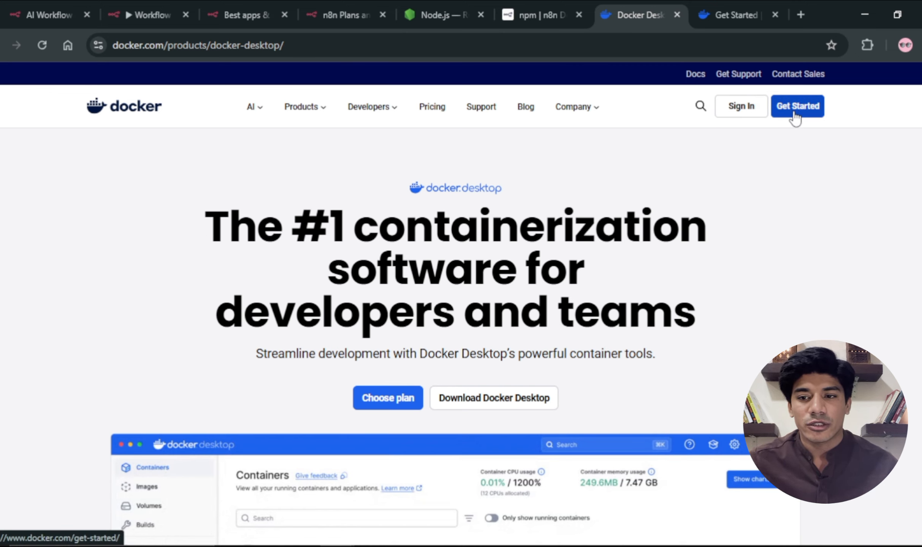
pyautogui.click(731, 19)
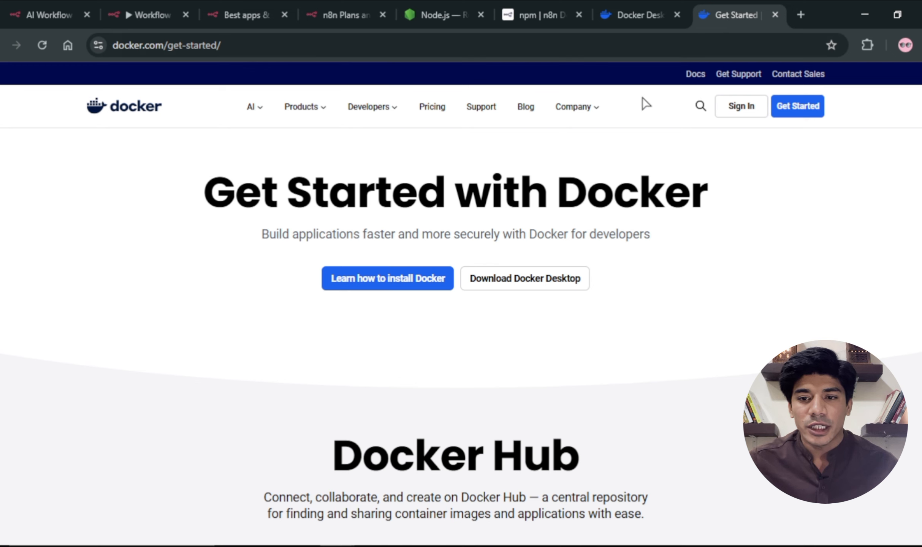
pyautogui.moveTo(564, 275)
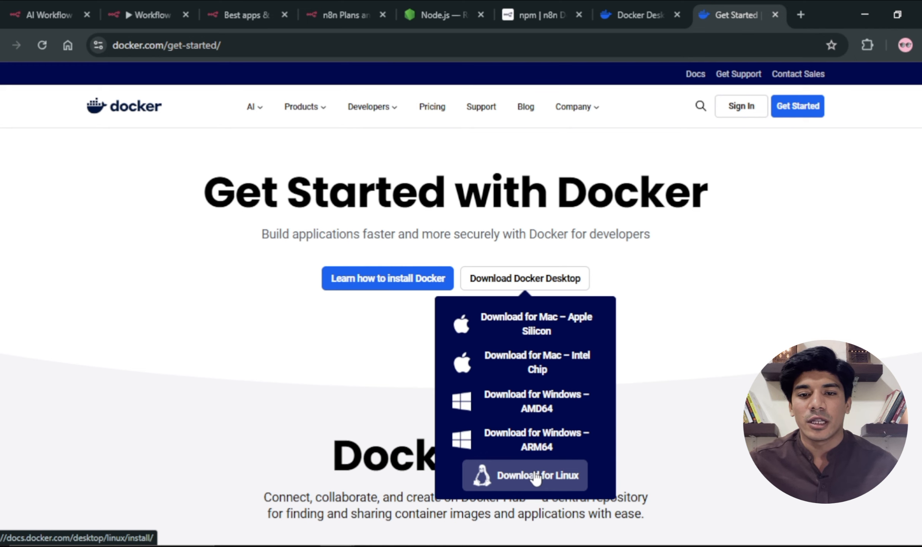
pyautogui.click(543, 404)
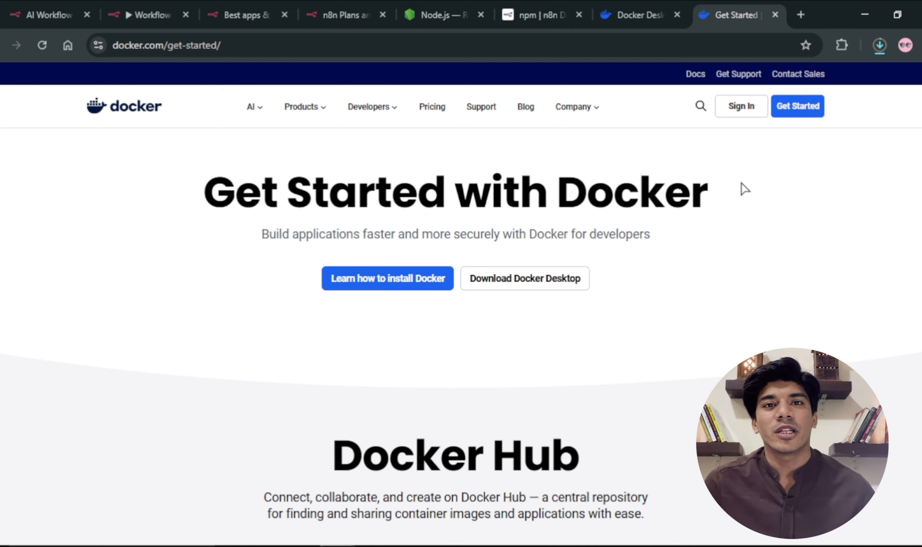
# Step: Run the downloaded Docker Desktop Installer.exe and agree to replace the existing version with 4.47.0
pyautogui.click(879, 45)
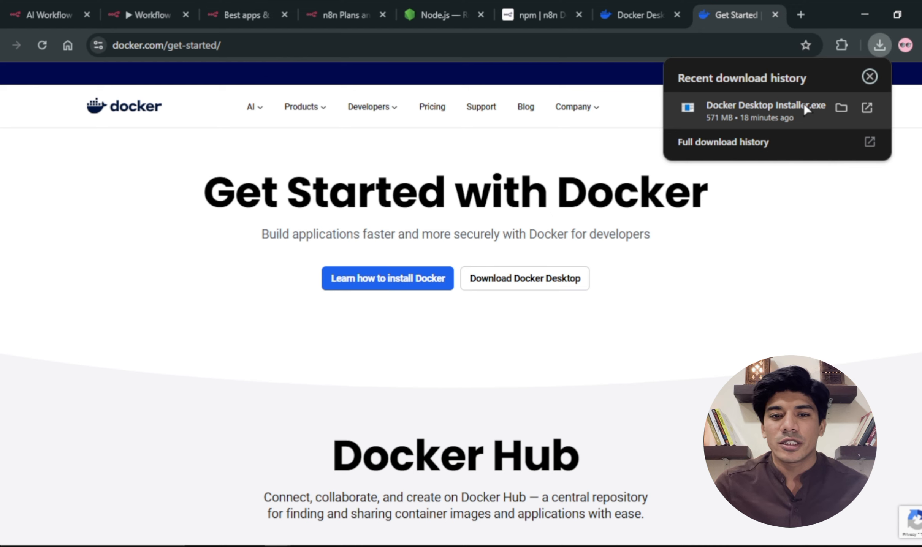
pyautogui.click(806, 109)
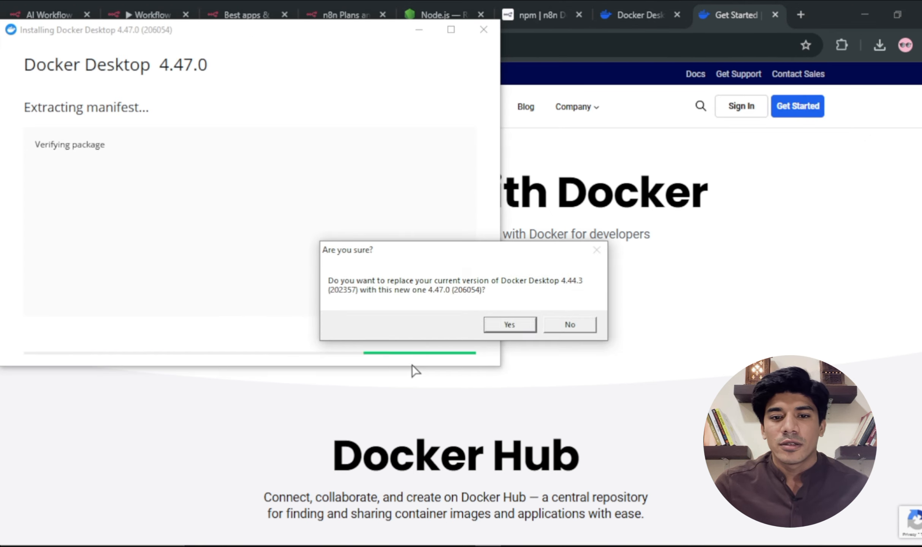
pyautogui.click(502, 326)
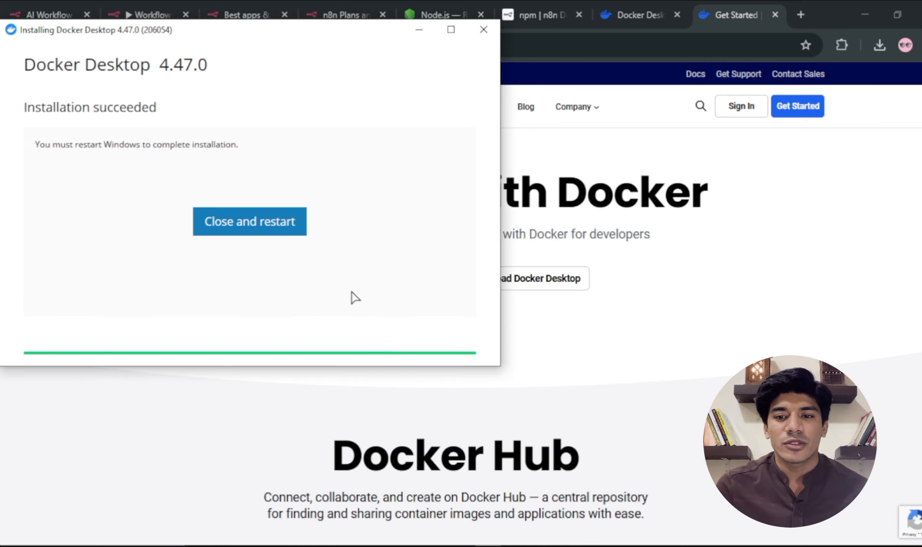
# Step: Launch Docker Desktop and check which account is signed in
pyautogui.write('do')
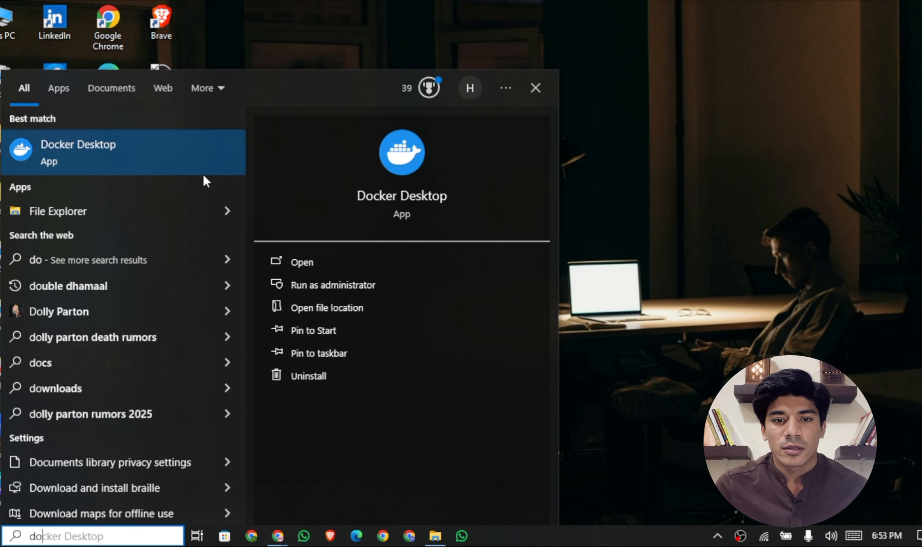
pyautogui.click(294, 260)
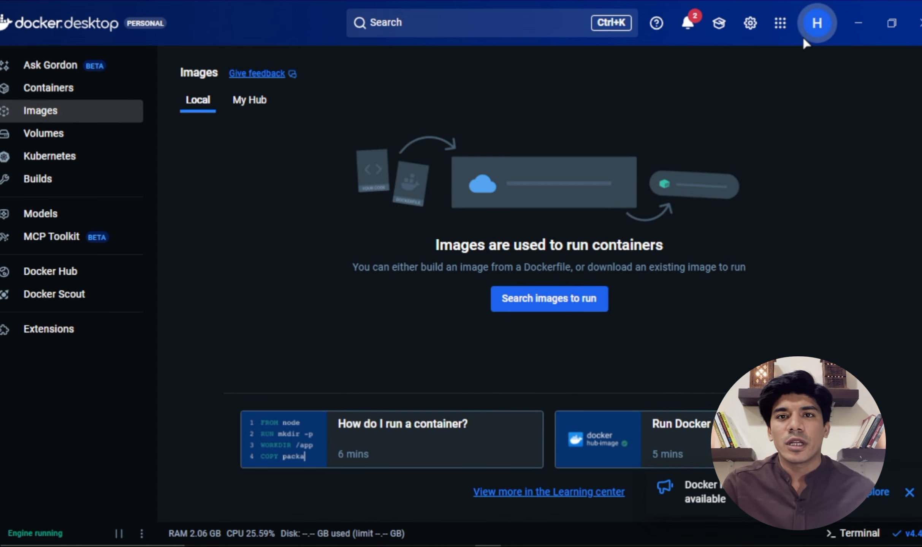
pyautogui.click(818, 35)
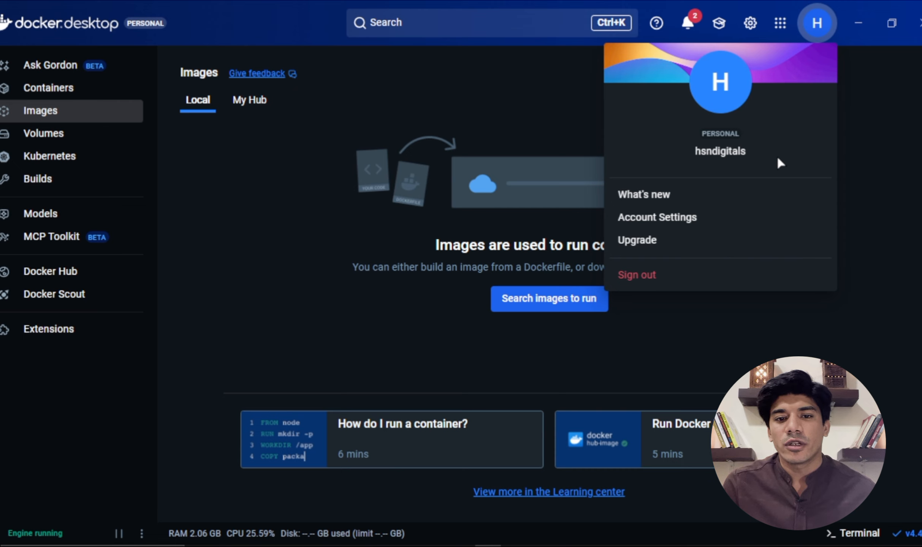
pyautogui.click(576, 101)
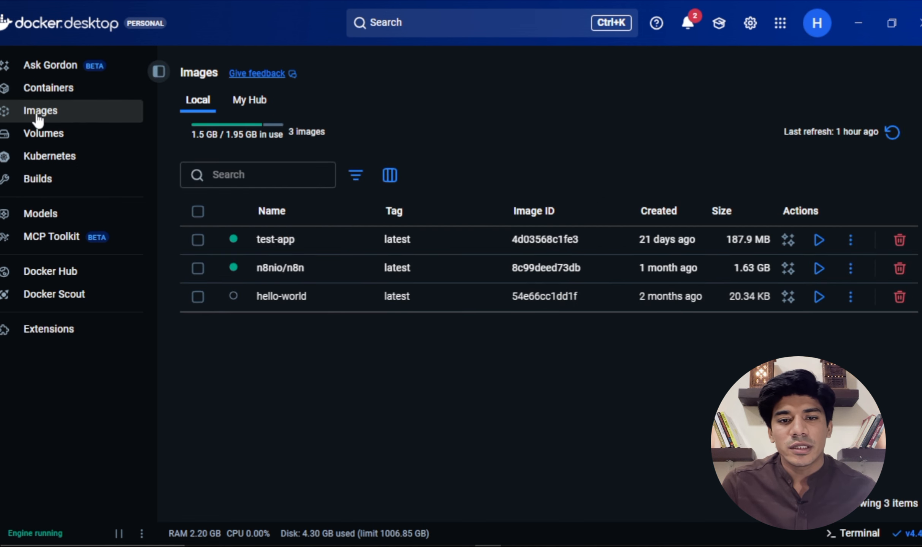
# Step: Search Docker images for "n8n" and pull the n8nio/n8n image with the latest tag
pyautogui.click(404, 23)
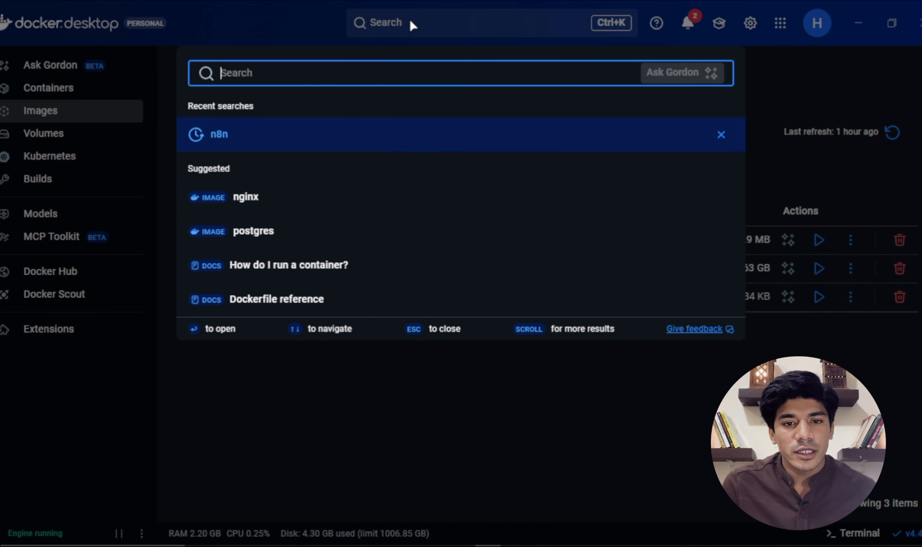
pyautogui.write('n8n')
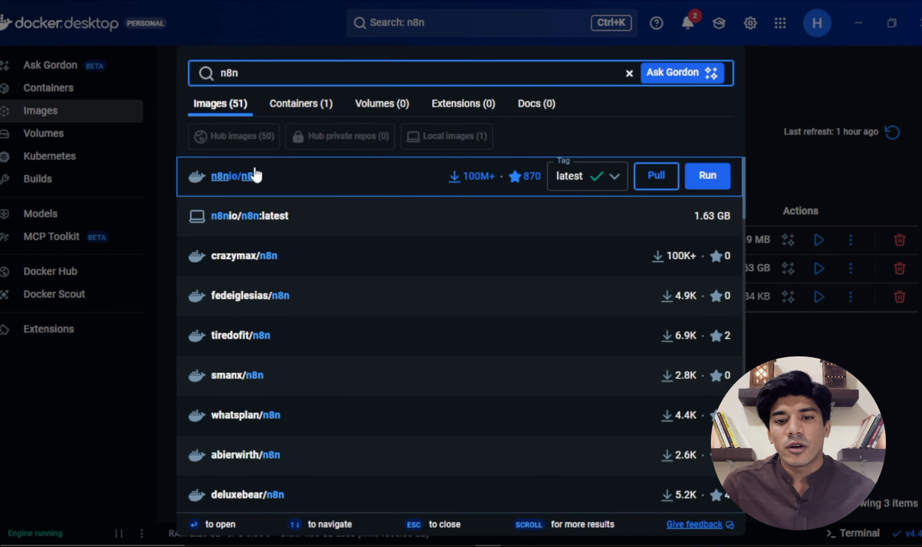
pyautogui.click(250, 186)
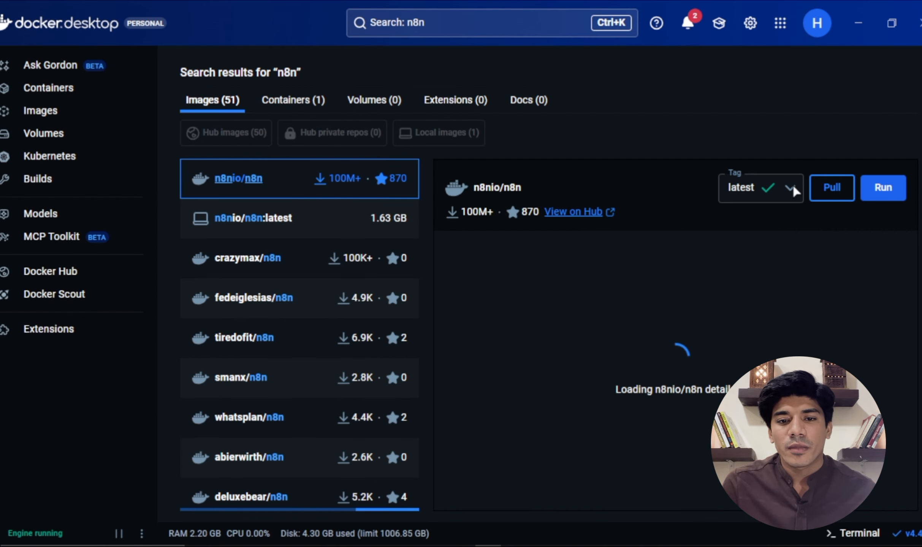
pyautogui.click(844, 197)
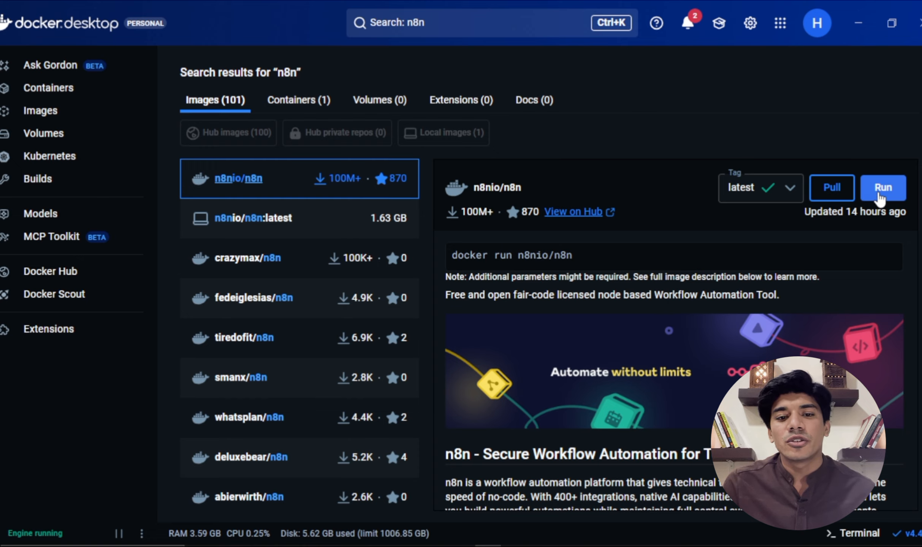
# Step: Set up a new container from n8nio/n8n:latest and name it n8n-demo in its optional settings
pyautogui.click(879, 193)
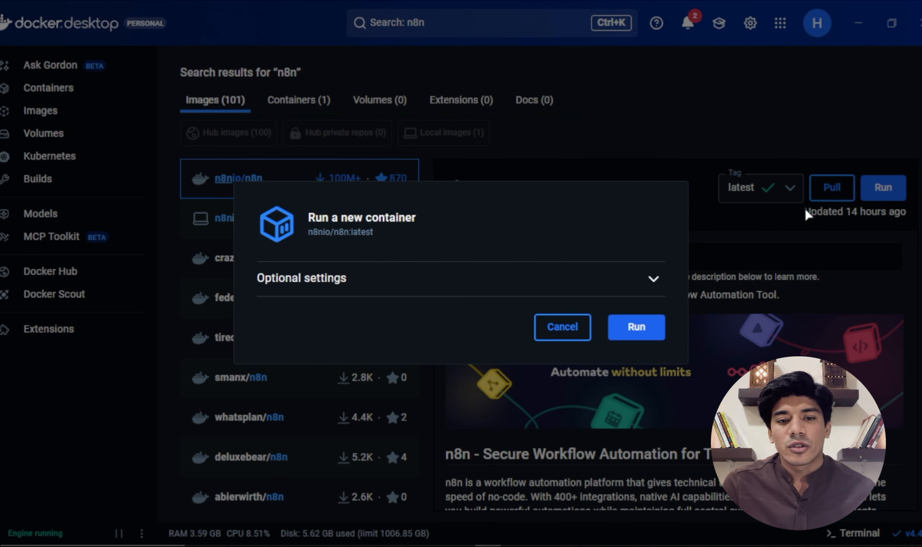
pyautogui.click(654, 280)
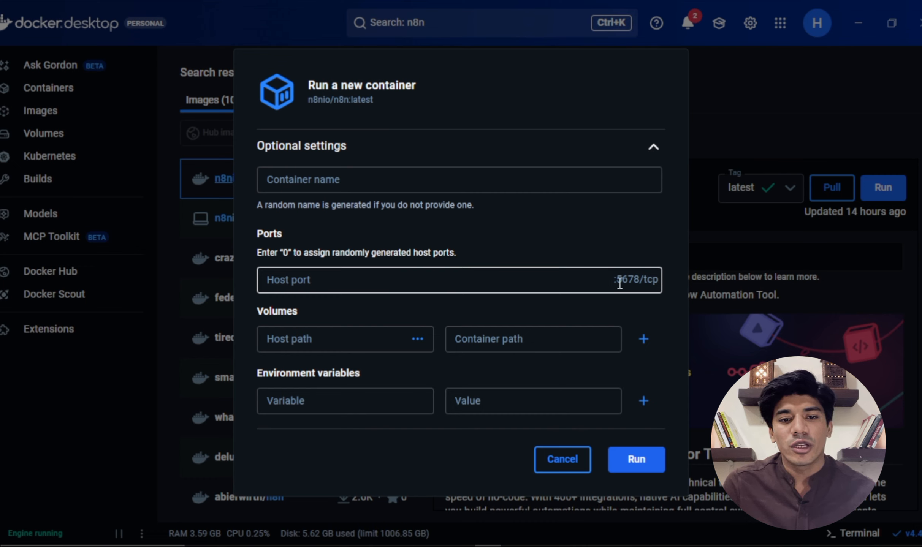
pyautogui.click(563, 287)
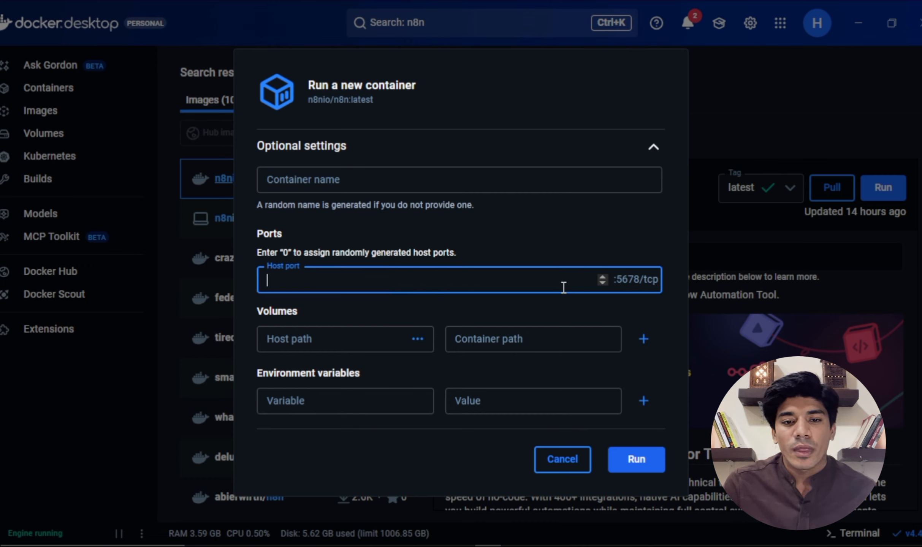
pyautogui.click(533, 181)
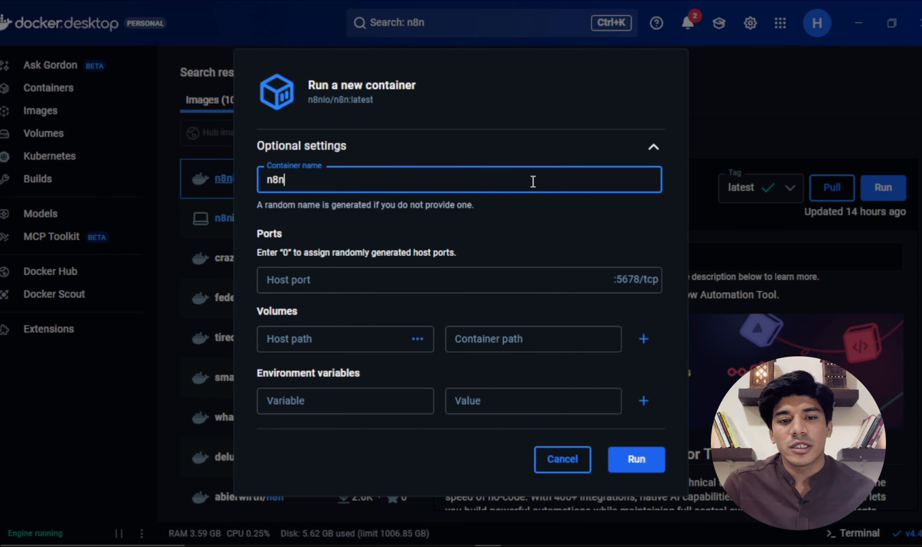
pyautogui.write('n8n-demo')
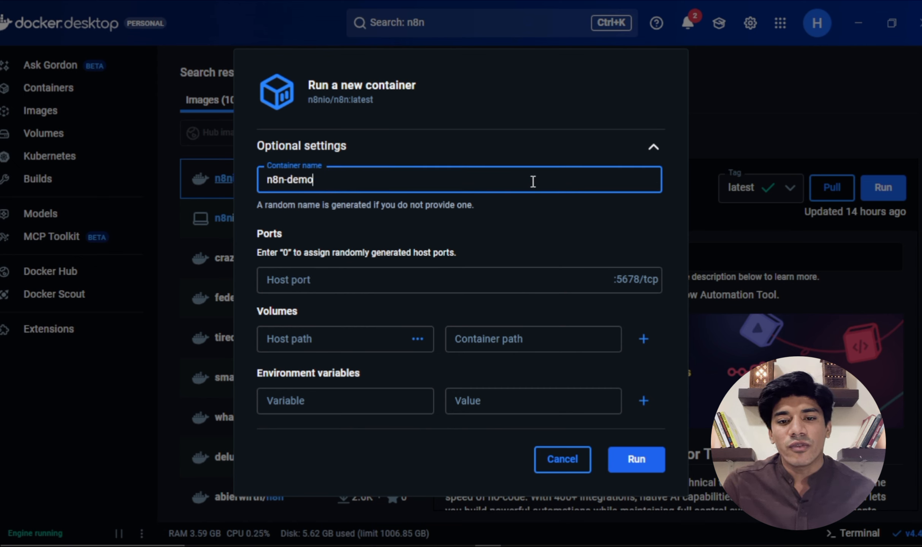
pyautogui.click(540, 210)
# Step: Set the new container's host port to 5680 and run it
pyautogui.click(363, 279)
pyautogui.click(361, 280)
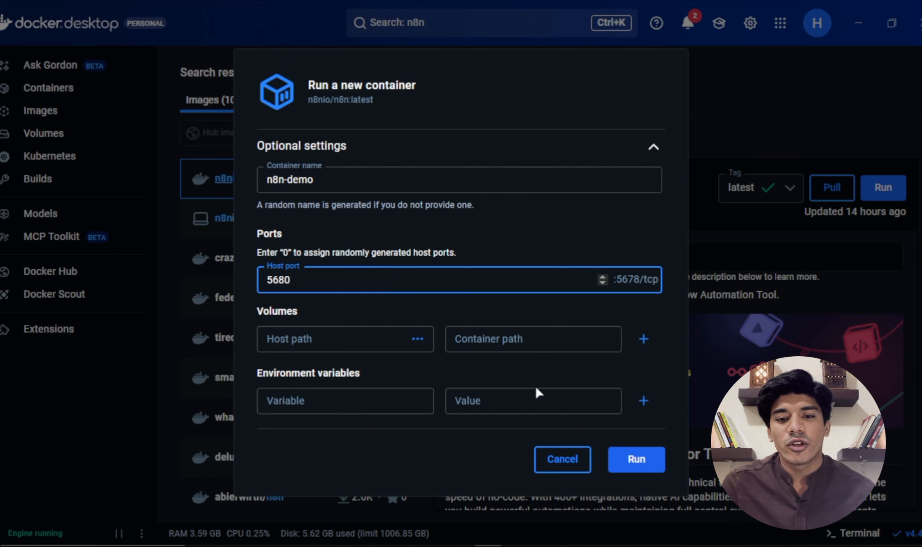
pyautogui.click(640, 470)
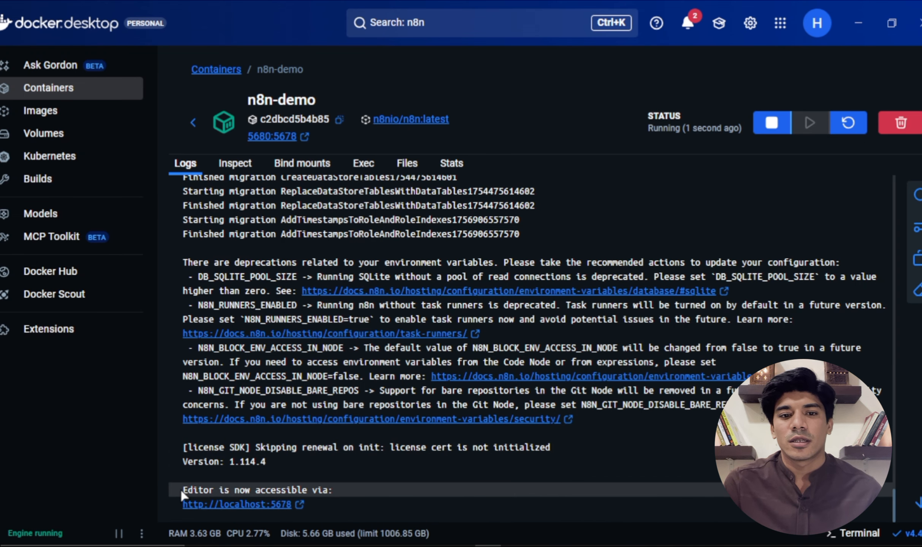
# Step: Check the container's log and the local images, and open the n8n-demo container's 5680:5678 link in the browser
pyautogui.moveTo(182, 490); pyautogui.dragTo(347, 492)
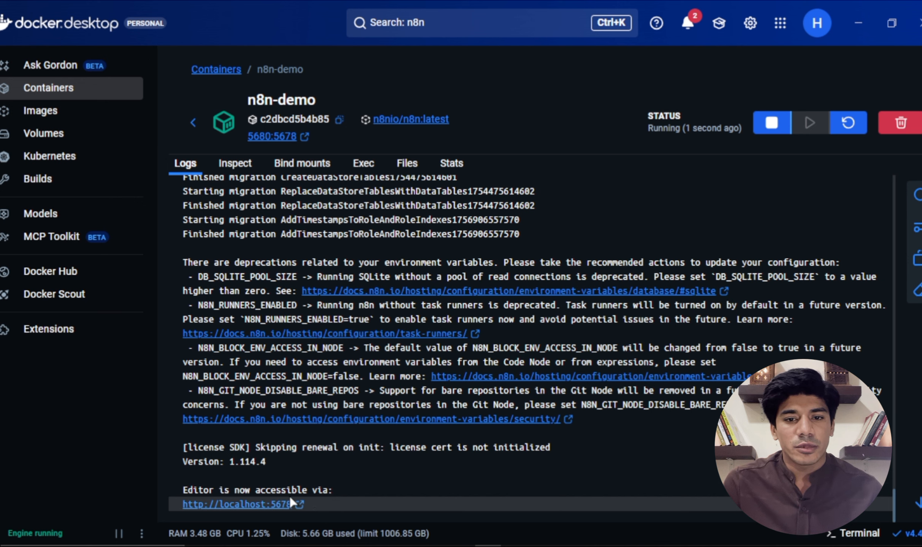
pyautogui.click(42, 112)
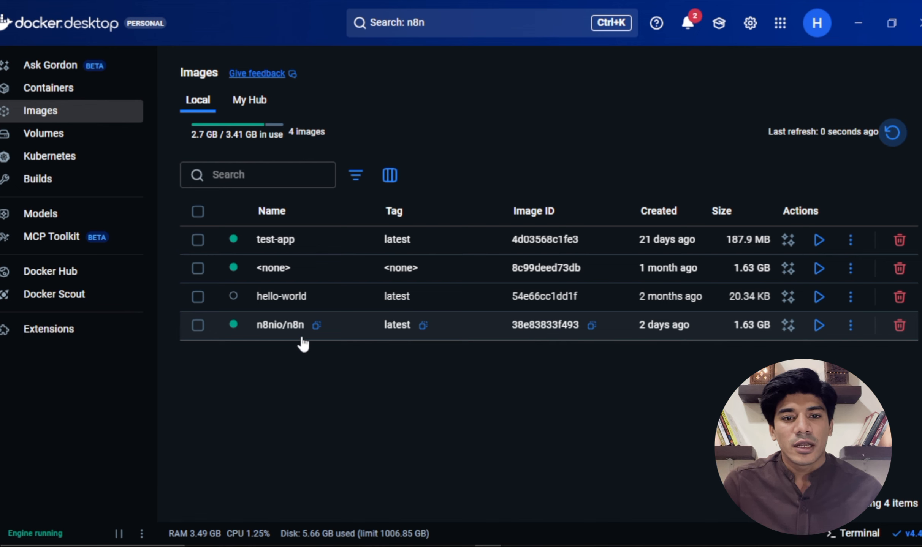
pyautogui.click(66, 95)
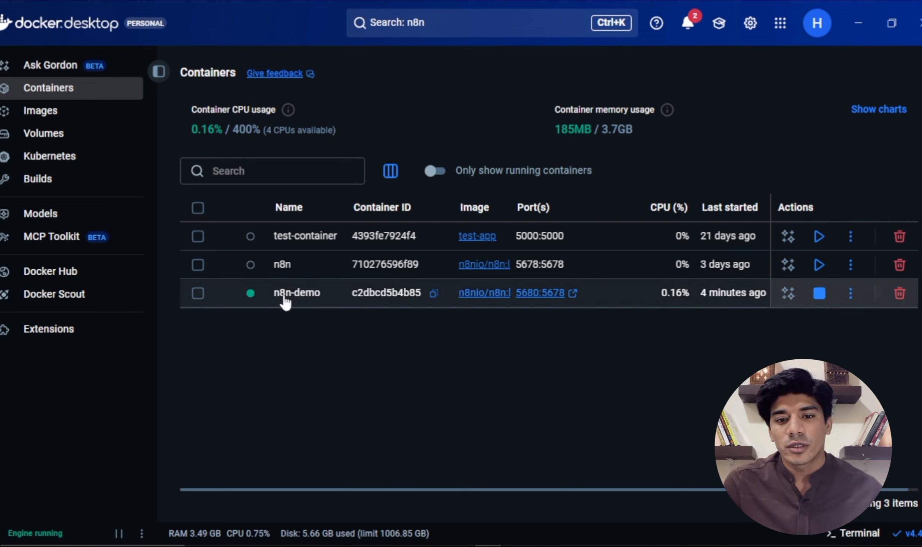
pyautogui.click(560, 298)
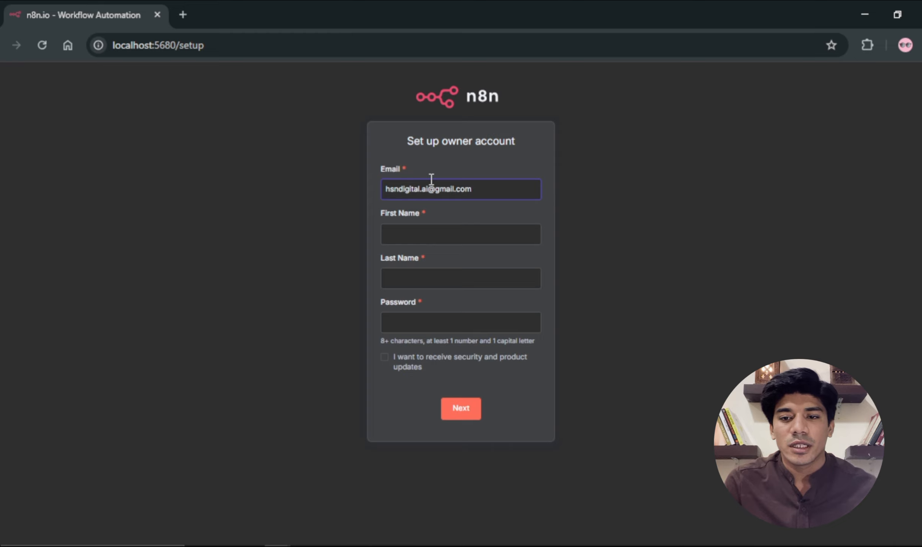
# Step: Fill in the owner account's first name and last name with the remembered HSN Digital entries
pyautogui.click(441, 229)
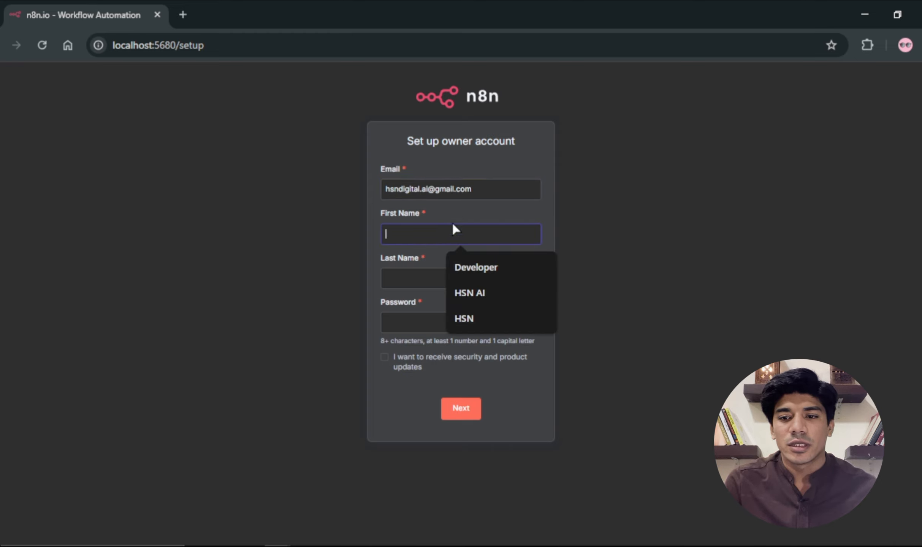
pyautogui.click(464, 317)
pyautogui.click(413, 283)
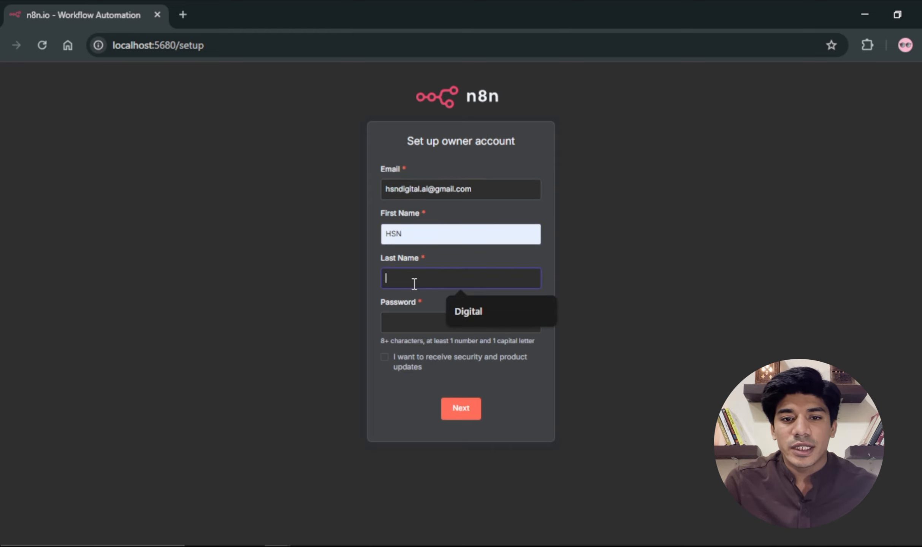
pyautogui.click(461, 315)
# Step: Decline the suggested strong password, enter an own account password and submit the owner account form
pyautogui.click(422, 323)
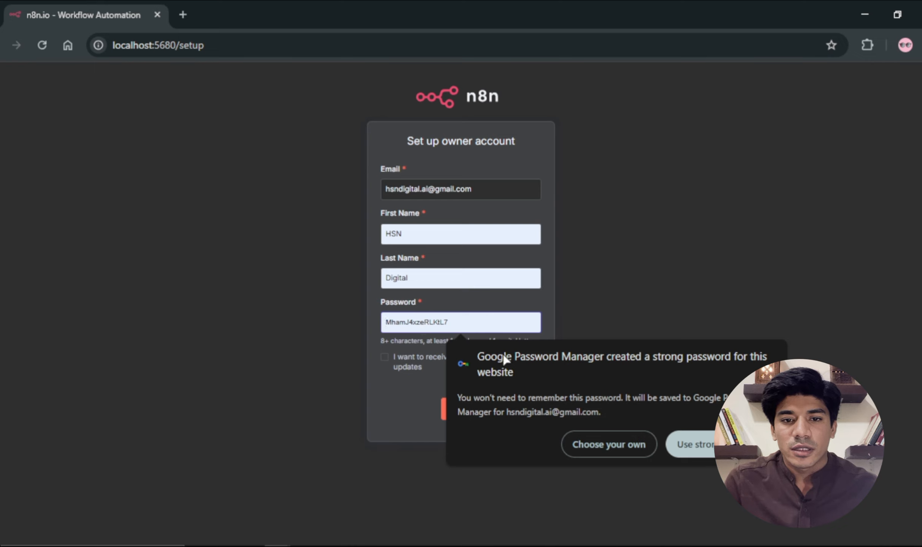
pyautogui.click(604, 444)
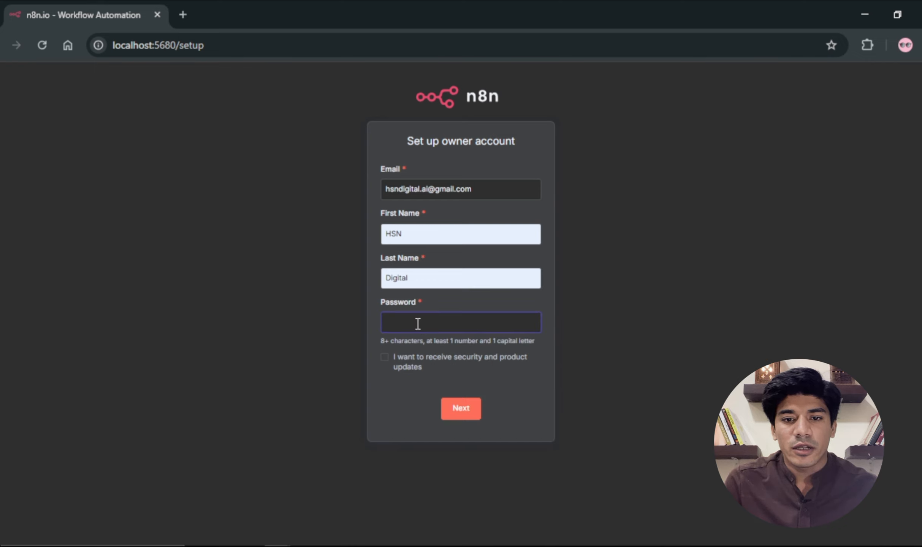
pyautogui.write('H')
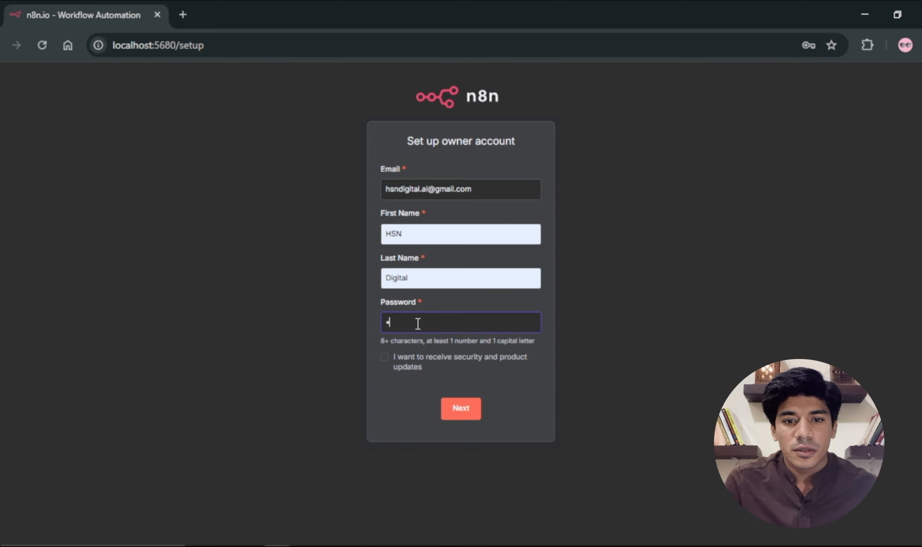
pyautogui.press('BackSpace')
pyautogui.write('•')
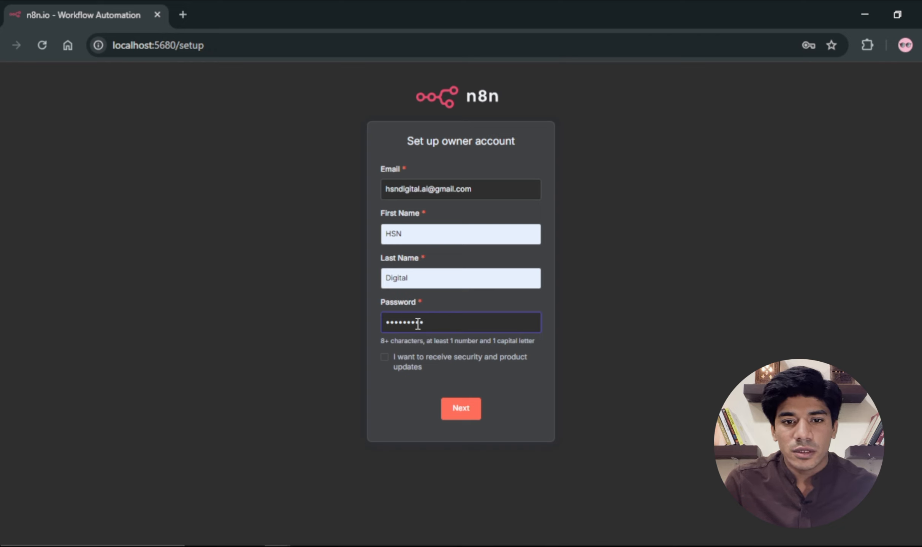
pyautogui.click(461, 417)
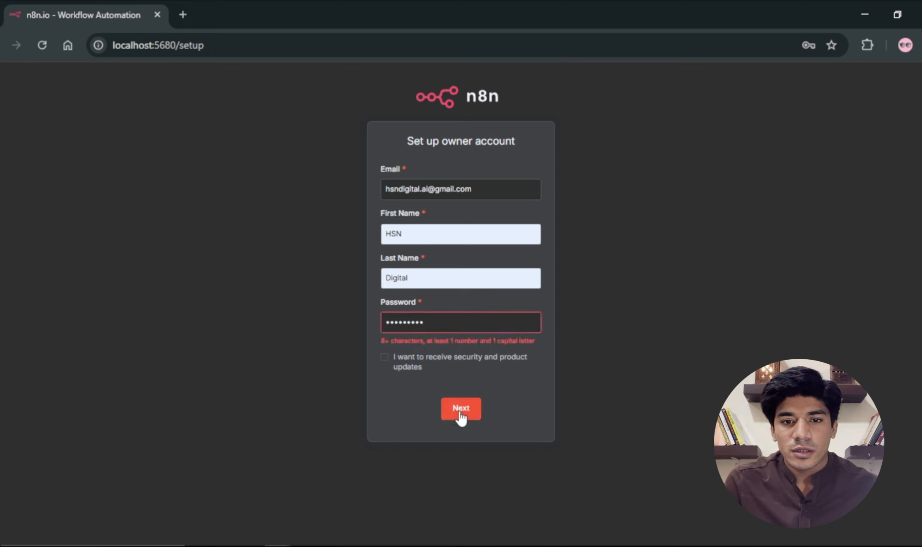
# Step: Correct the account password's first character to a capital letter, submit the form, and decline saving the password in the browser
pyautogui.click(456, 321)
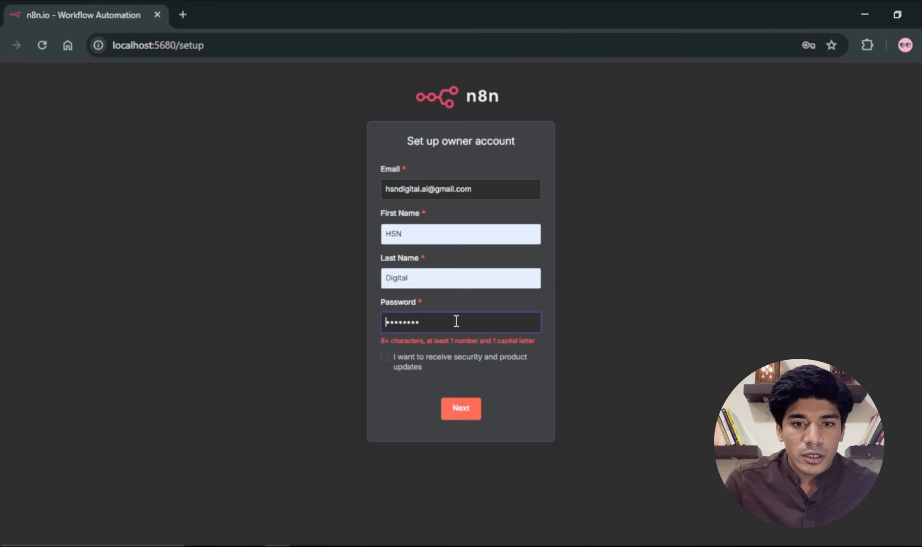
pyautogui.write('H')
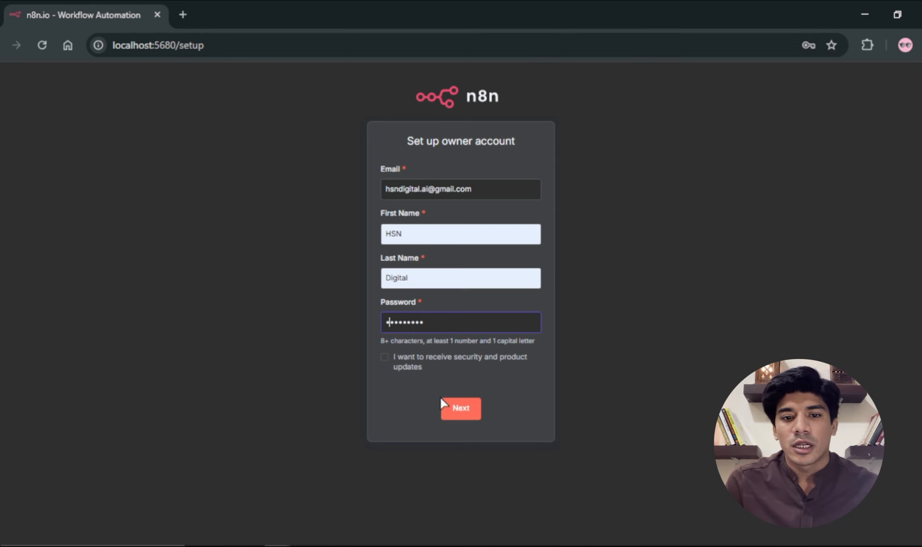
pyautogui.click(449, 409)
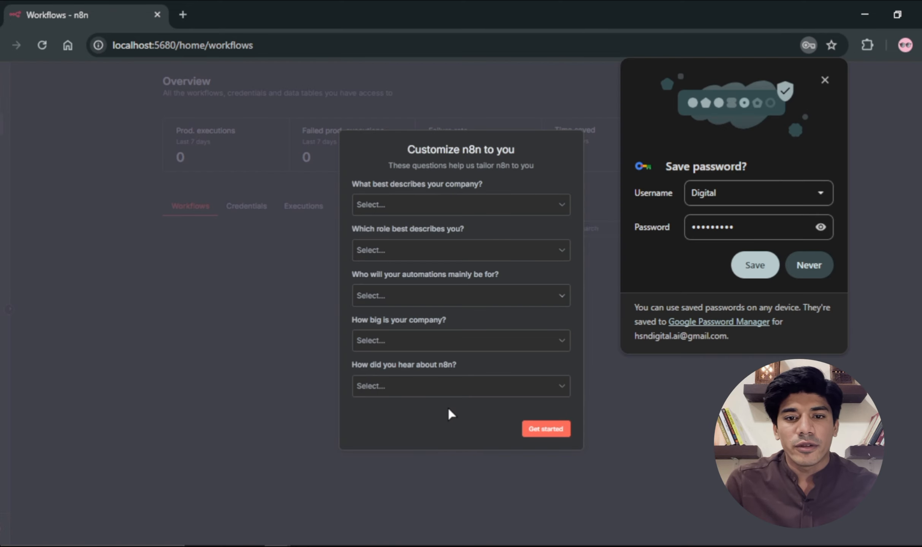
pyautogui.click(810, 274)
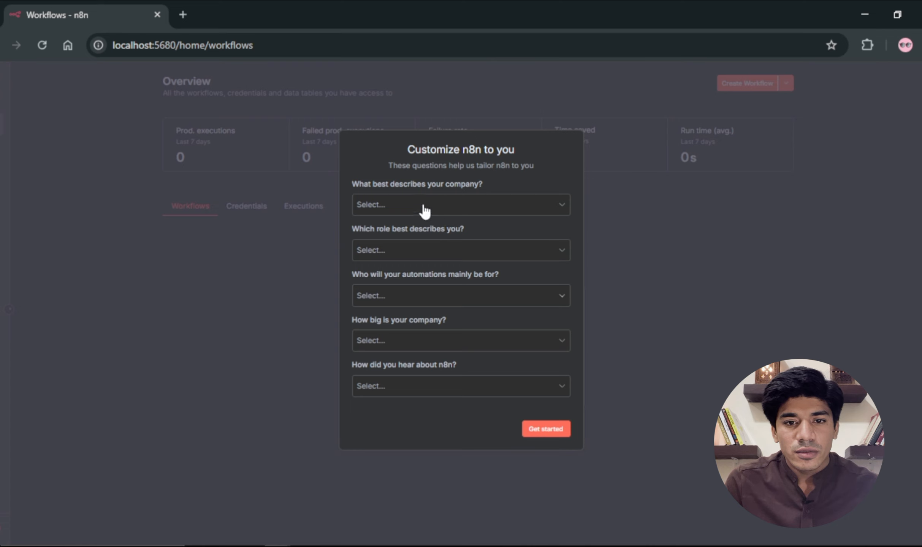
# Step: Answer the customization questions with company Software as a service, role Business Owner and automations mainly for Myself
pyautogui.click(435, 204)
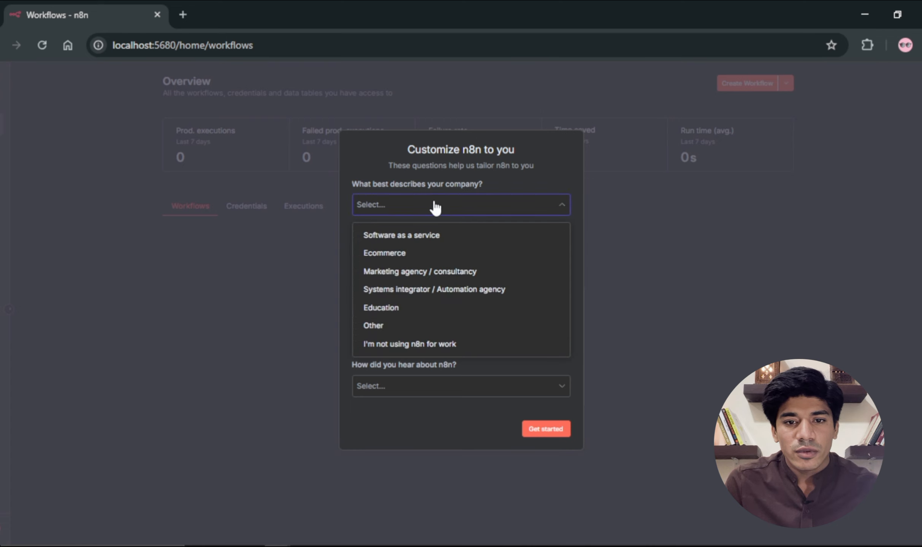
pyautogui.click(403, 236)
pyautogui.click(399, 249)
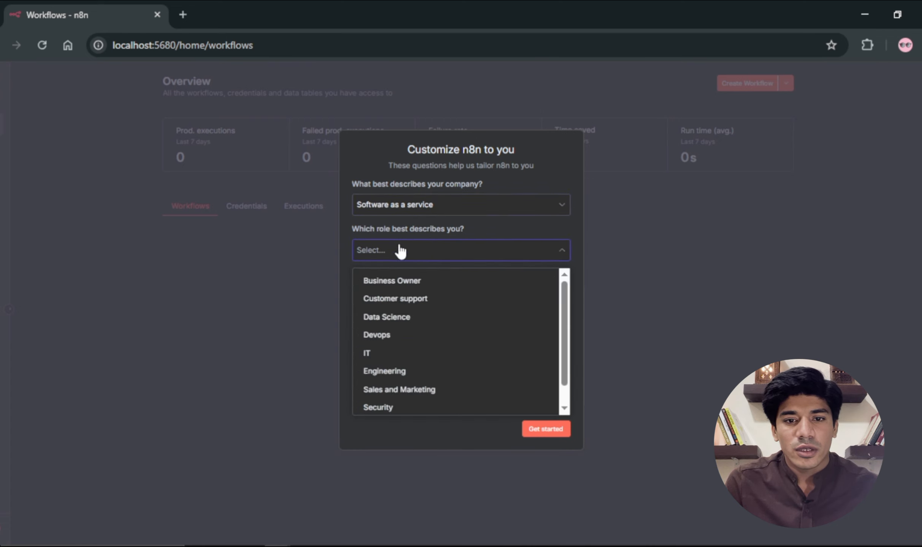
pyautogui.click(397, 279)
pyautogui.click(396, 294)
pyautogui.click(395, 325)
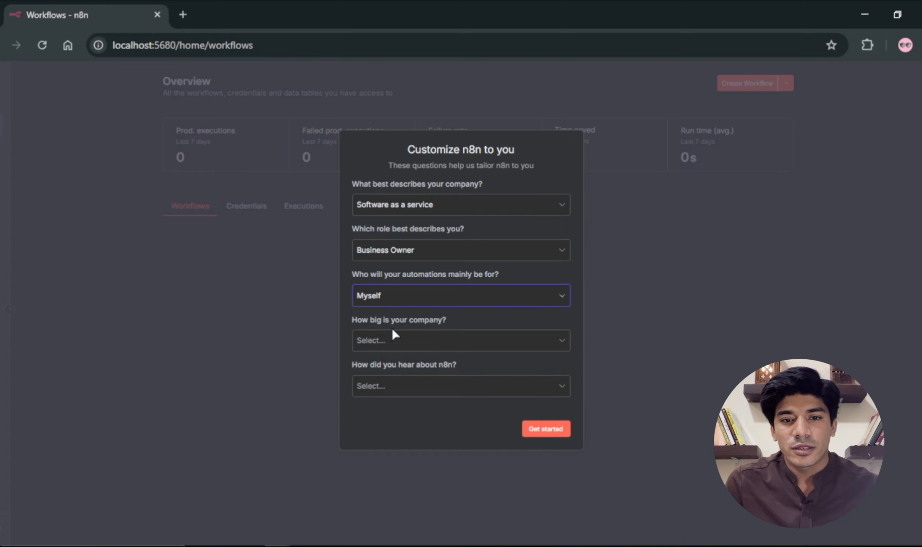
# Step: Set the company size to Less than 20 people and the referral source to Google, and submit the questionnaire
pyautogui.click(394, 341)
pyautogui.click(392, 370)
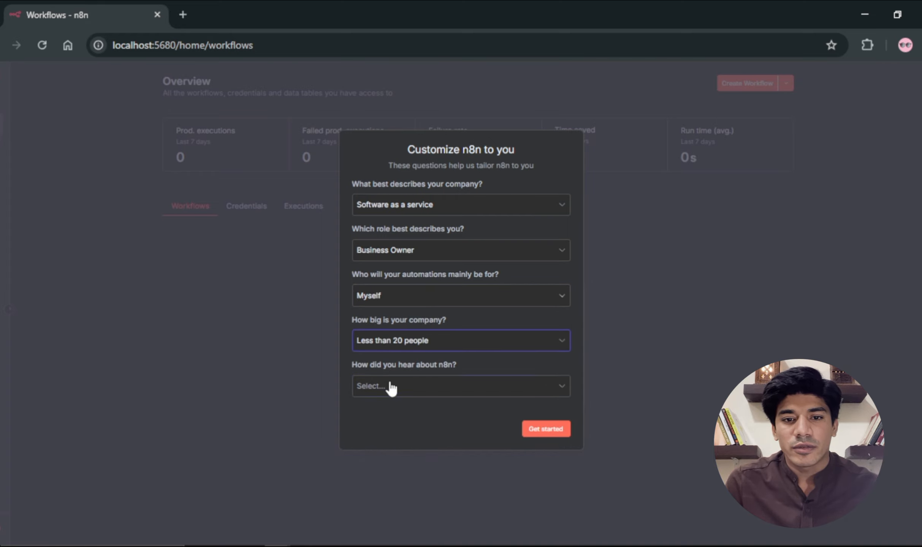
pyautogui.click(389, 386)
pyautogui.click(393, 234)
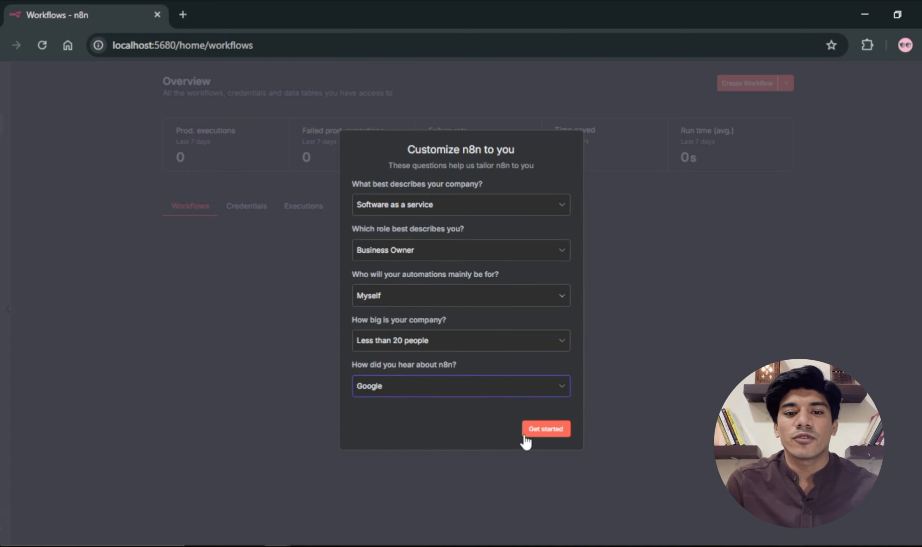
pyautogui.click(546, 435)
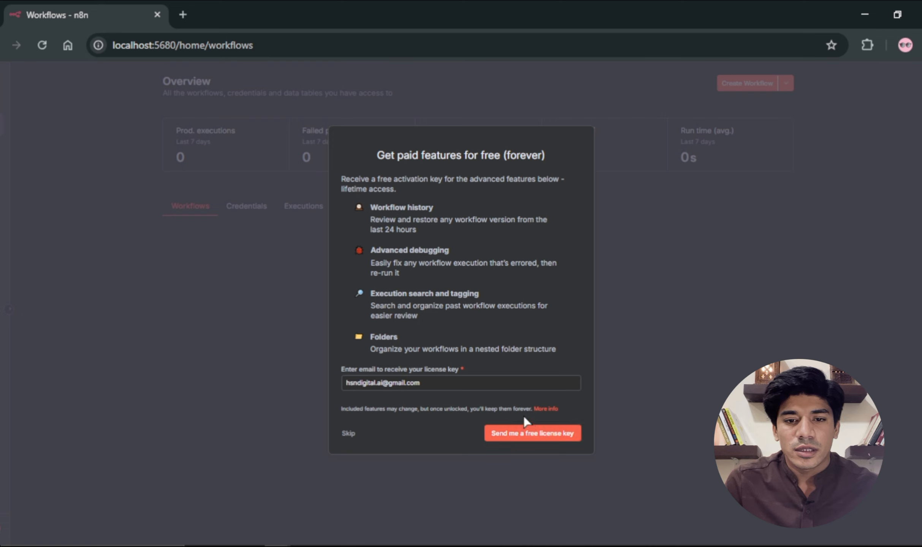
# Step: Request the free n8n license key by email and copy the key from the message in Gmail
pyautogui.click(527, 437)
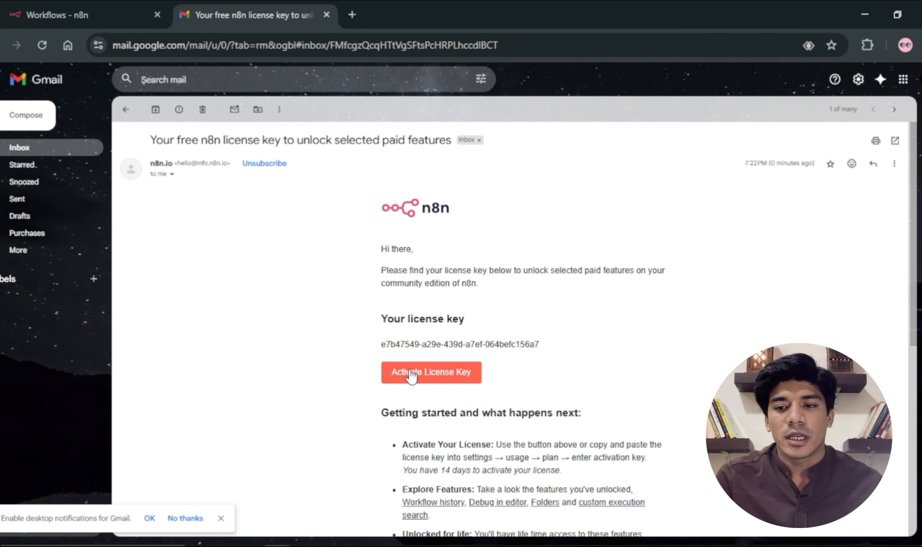
pyautogui.tripleClick(389, 345)
pyautogui.hotkey('ctrl', 'c')
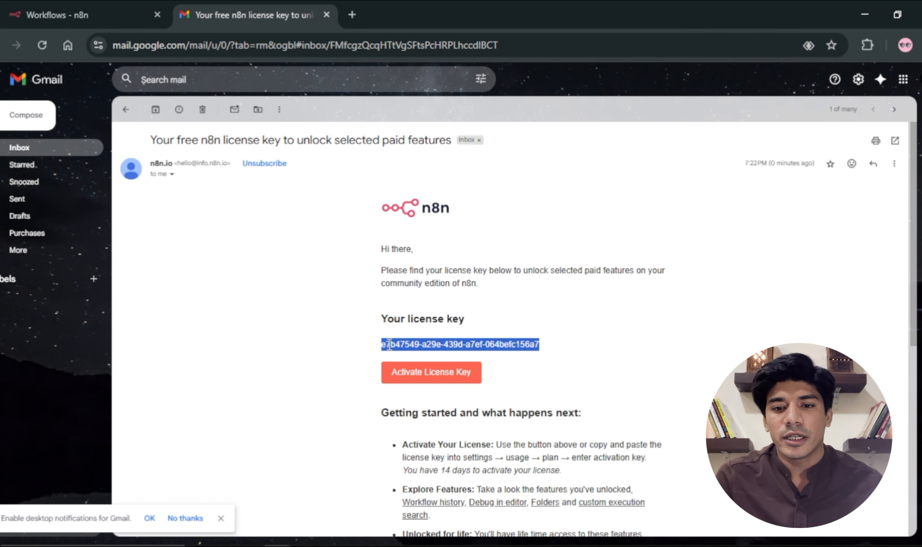
# Step: Switch back to n8n and activate the license by pasting the activation key in the Usage and plan settings
pyautogui.click(99, 9)
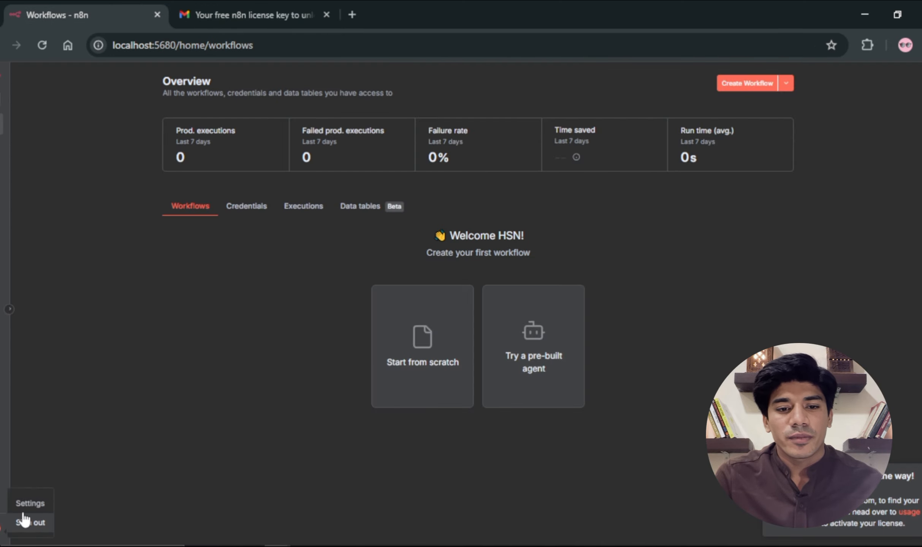
pyautogui.click(30, 503)
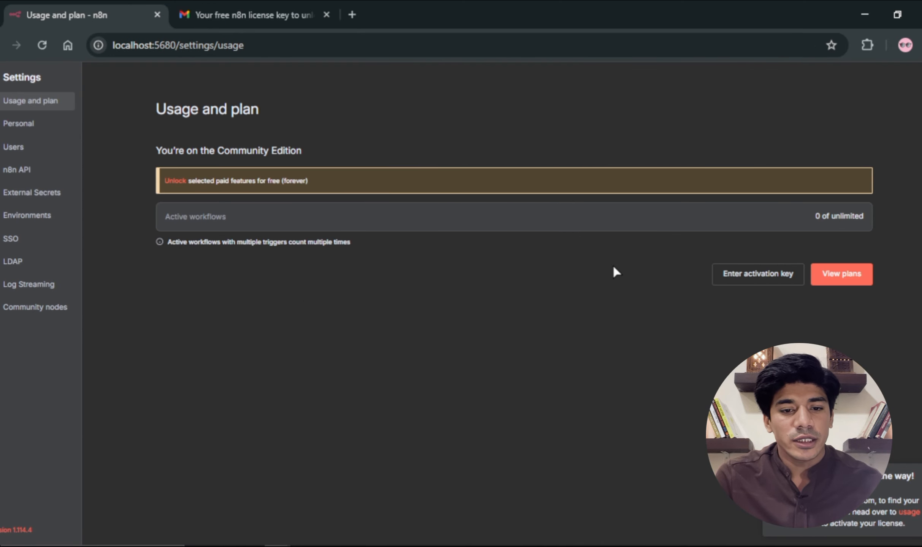
pyautogui.click(738, 273)
pyautogui.hotkey('ctrl', 'v')
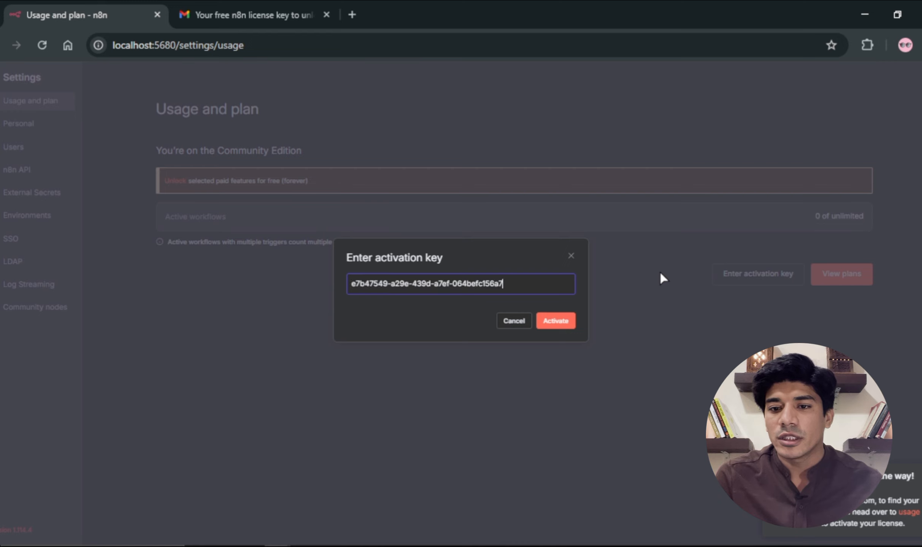
pyautogui.click(556, 323)
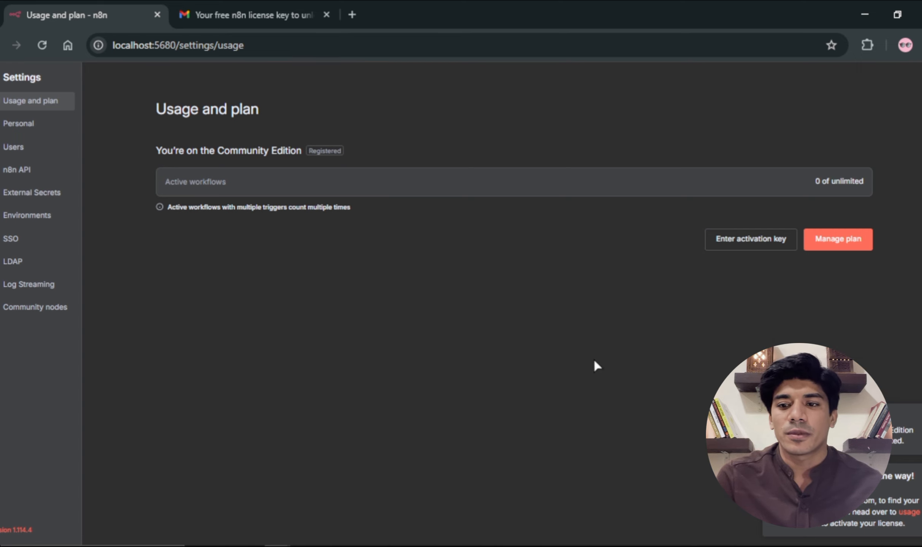
# Step: Return to the workflows overview and create a new workflow with a manual trigger as its first step
pyautogui.click(22, 78)
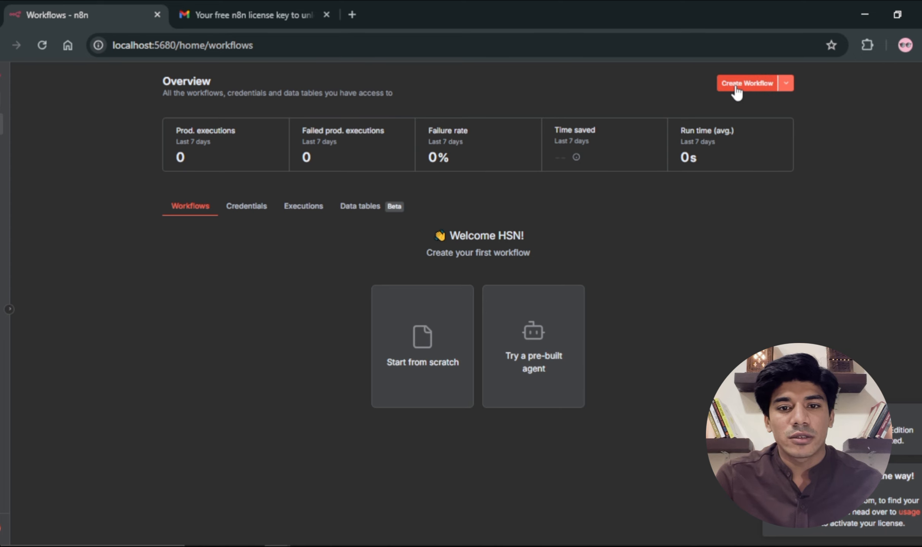
pyautogui.click(735, 86)
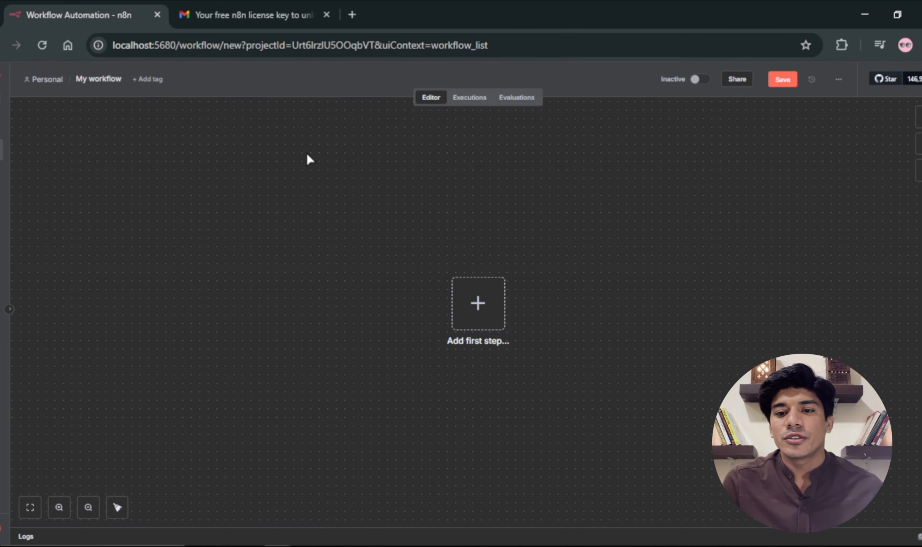
pyautogui.click(480, 307)
pyautogui.click(753, 215)
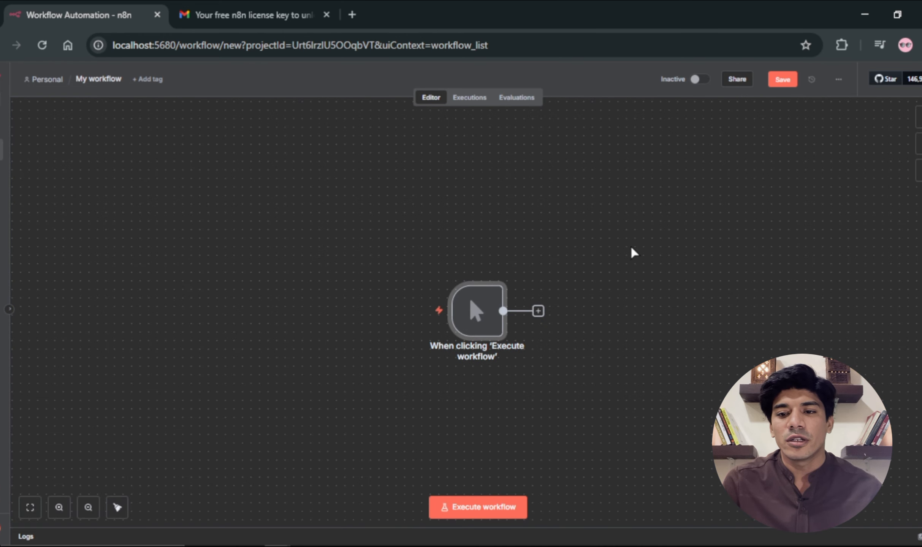
# Step: Add a Gmail "Delete a message" node after the manual trigger and return to the canvas
pyautogui.click(538, 311)
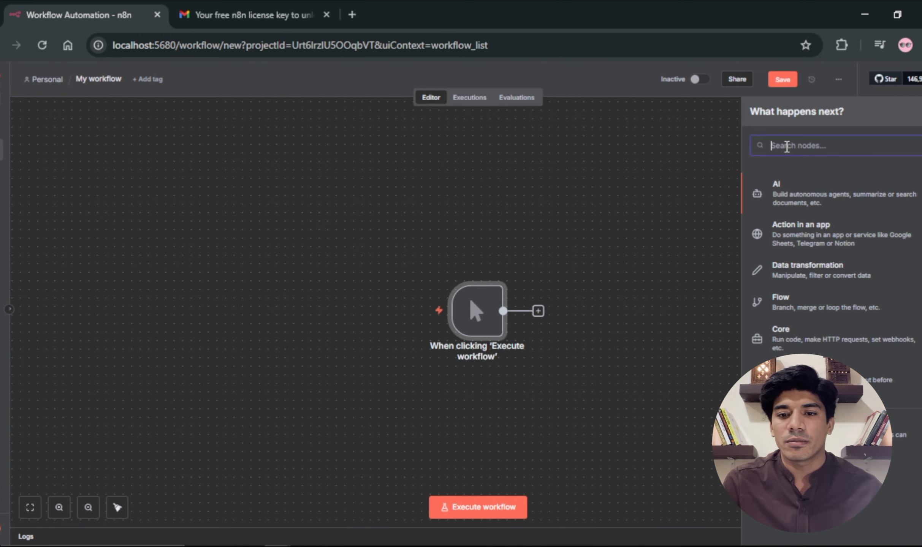
pyautogui.write('gmail')
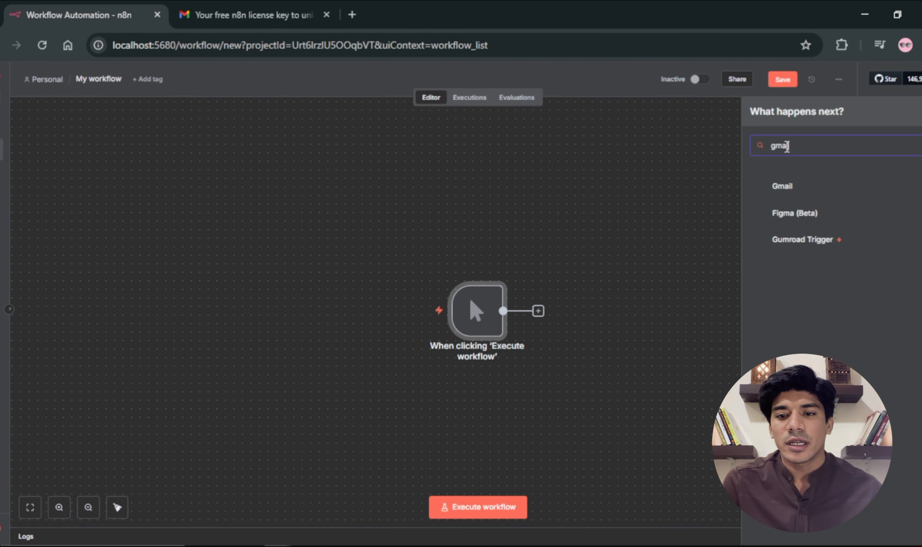
pyautogui.click(784, 185)
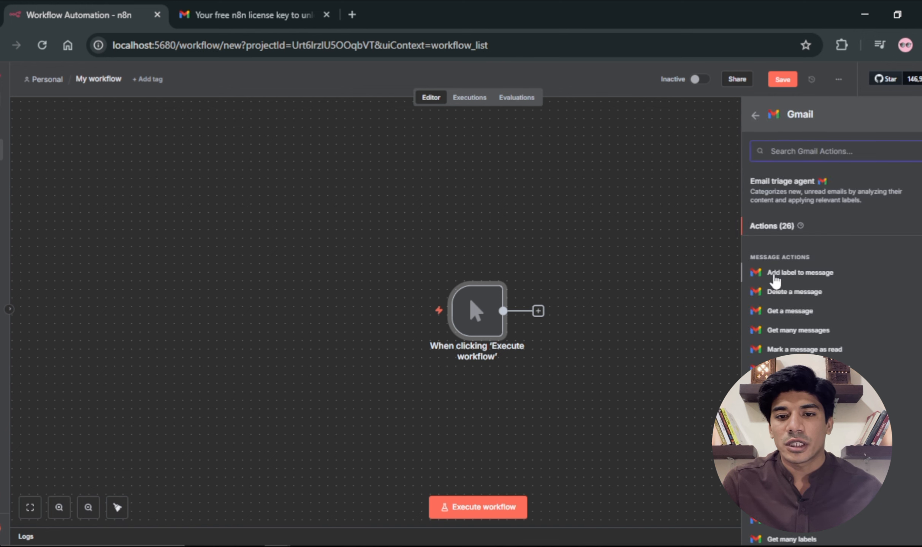
pyautogui.press('Return')
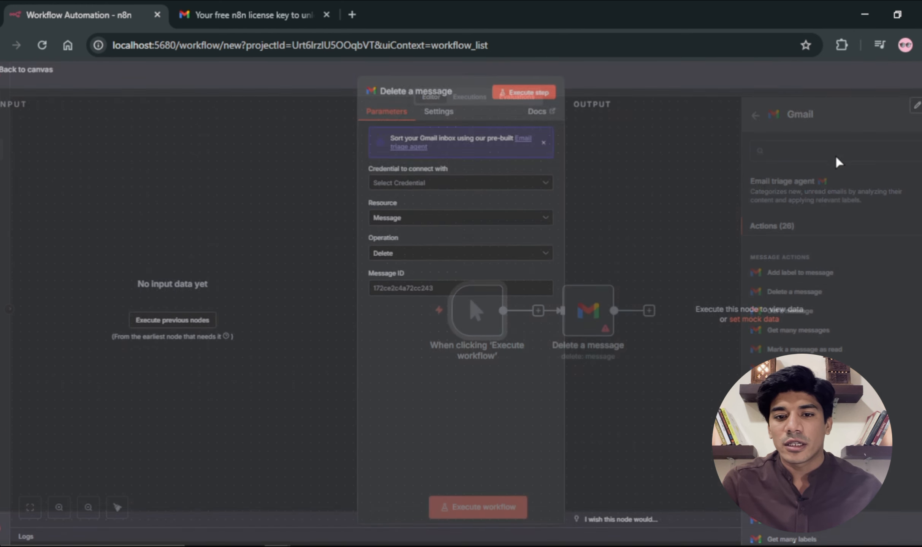
pyautogui.click(40, 74)
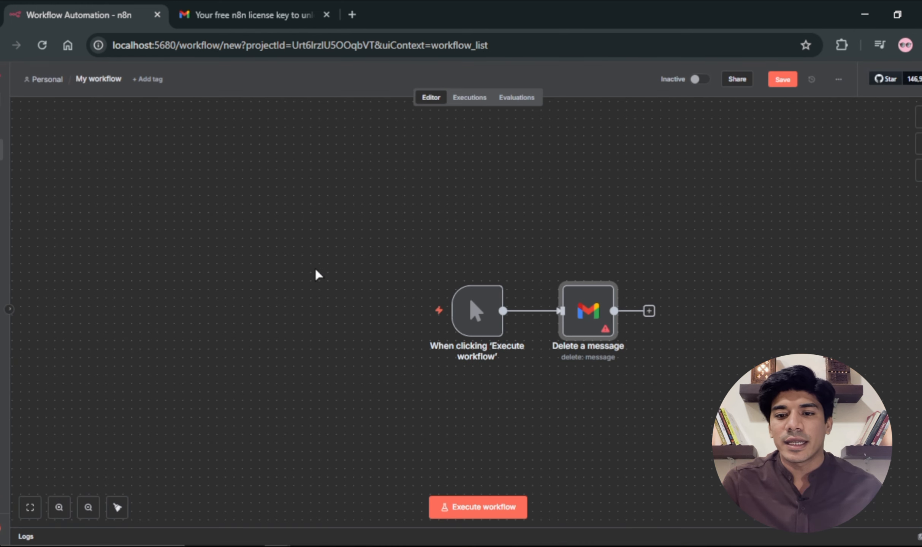
# Step: Move the trigger and Gmail nodes together up and to the left on the canvas, and save the workflow
pyautogui.moveTo(381, 261); pyautogui.dragTo(723, 382)
pyautogui.moveTo(600, 305); pyautogui.dragTo(499, 253)
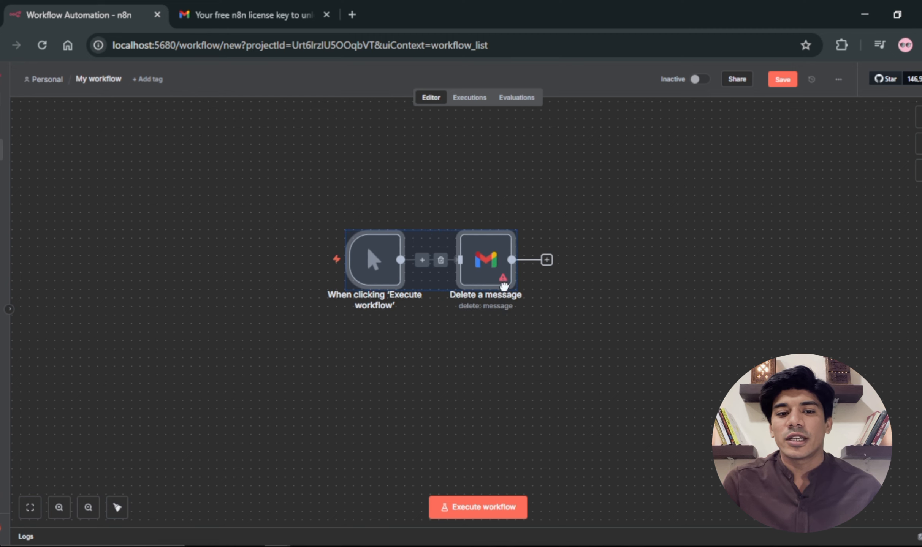
pyautogui.click(611, 247)
pyautogui.click(799, 84)
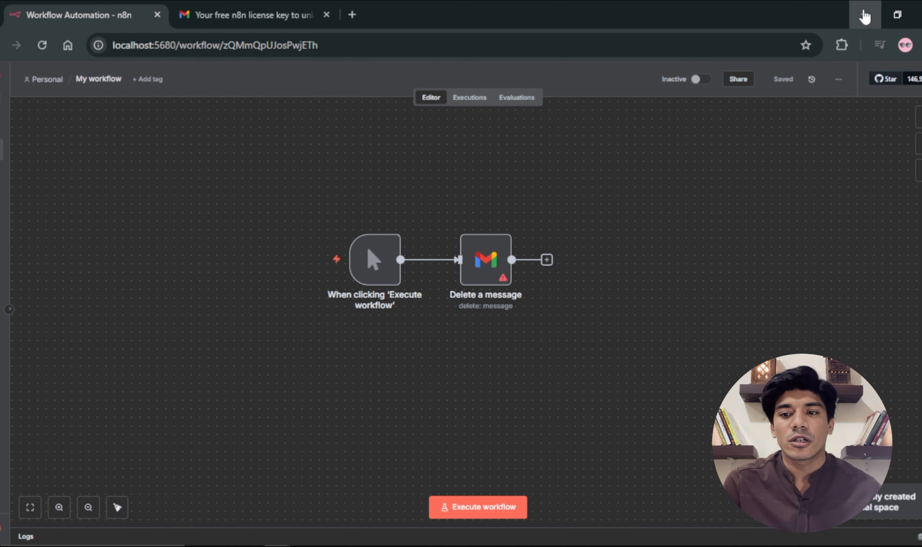
# Step: Stop the n8n-demo container in Docker Desktop and reload the n8n workflow page in the browser
pyautogui.click(865, 14)
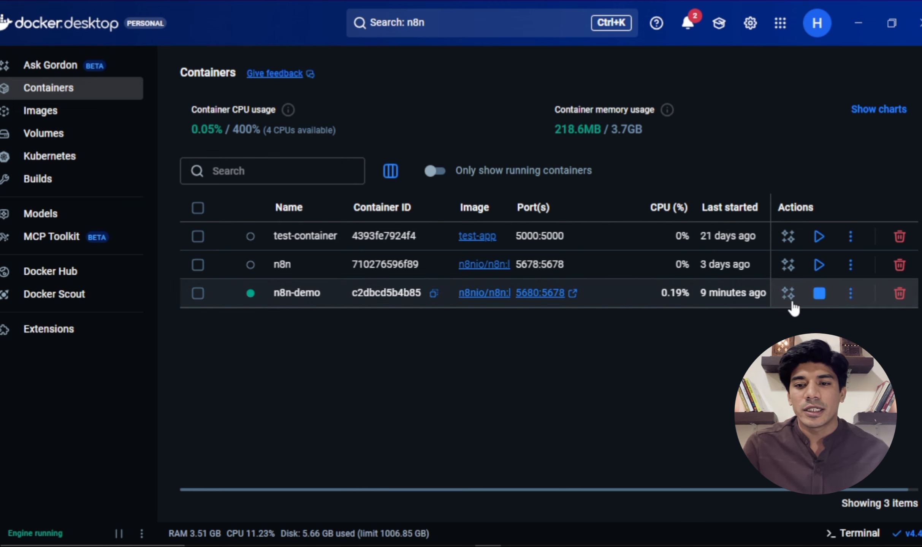
pyautogui.click(818, 300)
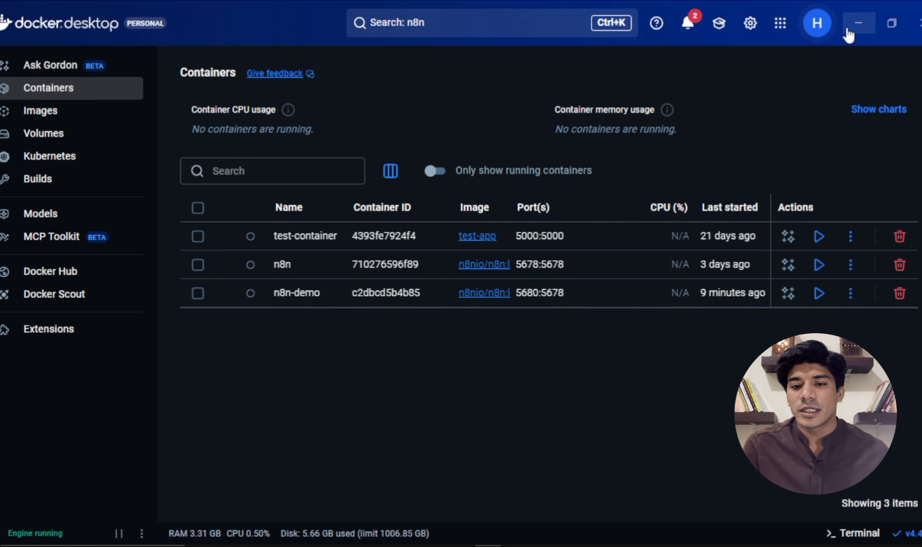
pyautogui.click(858, 23)
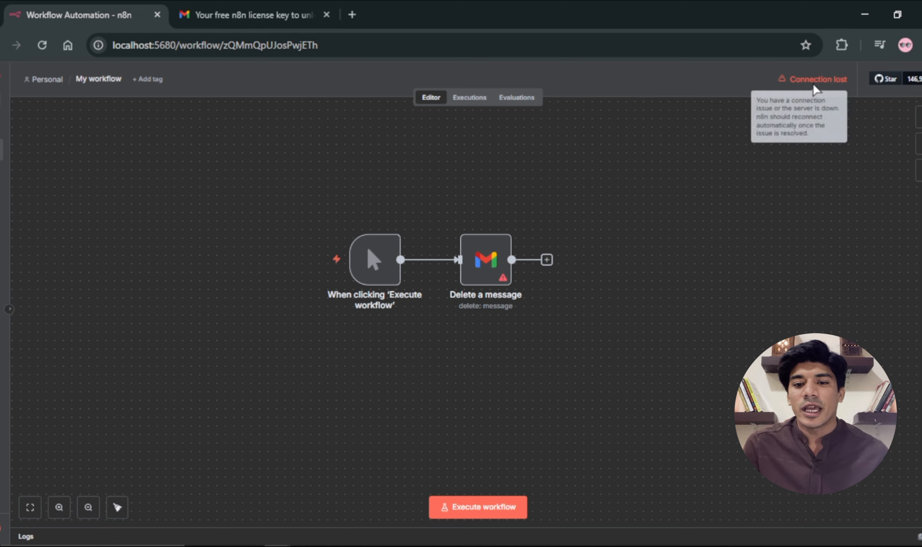
pyautogui.click(42, 46)
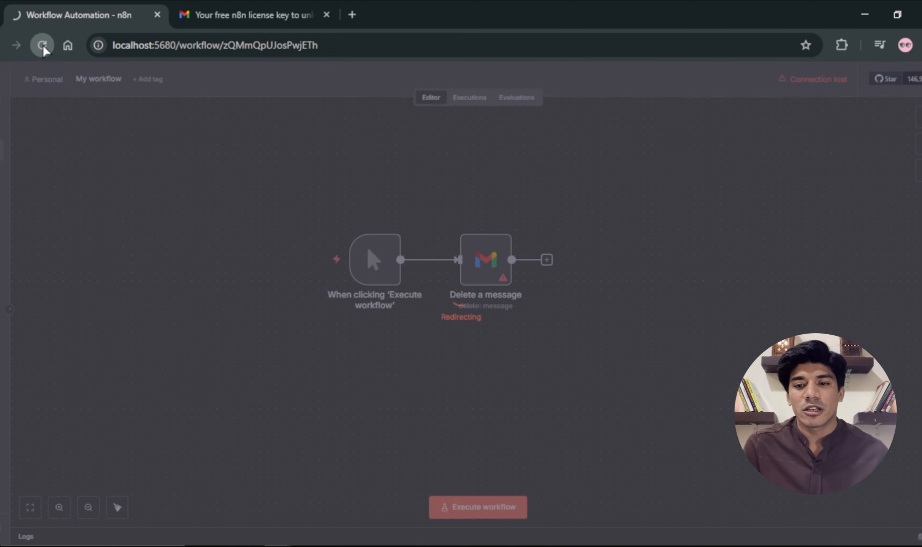
pyautogui.click(43, 45)
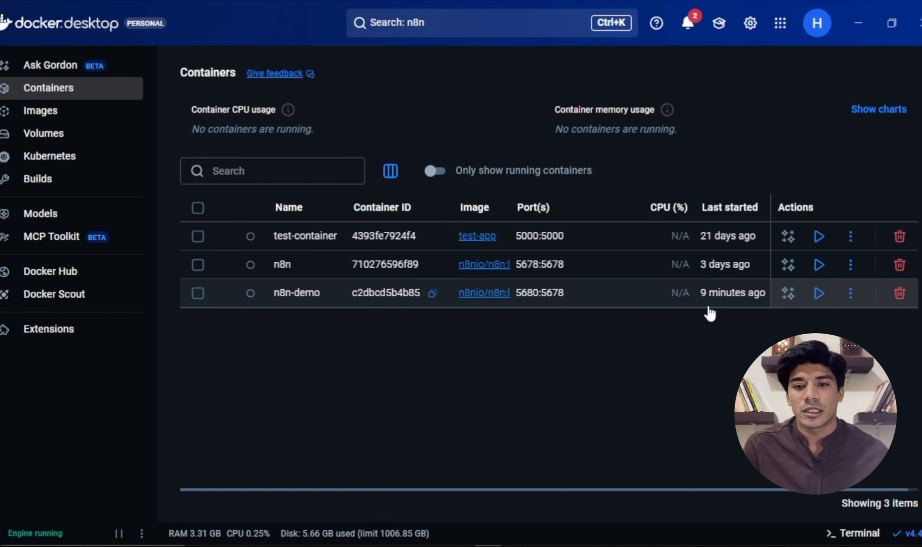
# Step: Start the n8n-demo container again in Docker Desktop and return to the workflow page in the browser
pyautogui.click(819, 293)
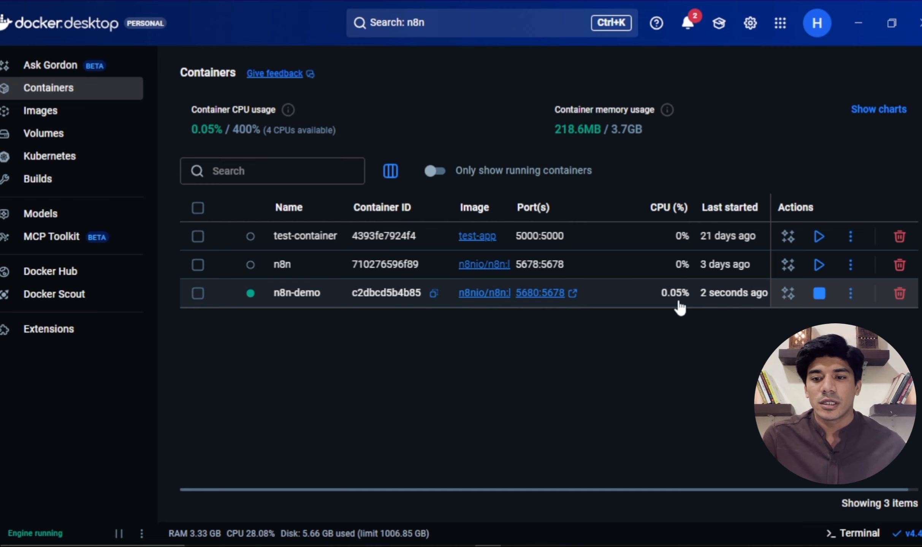
pyautogui.click(863, 17)
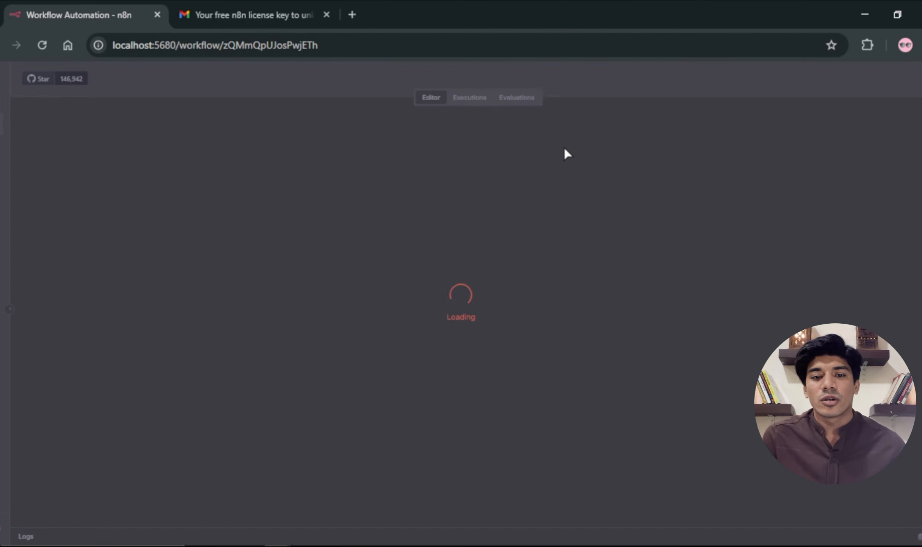